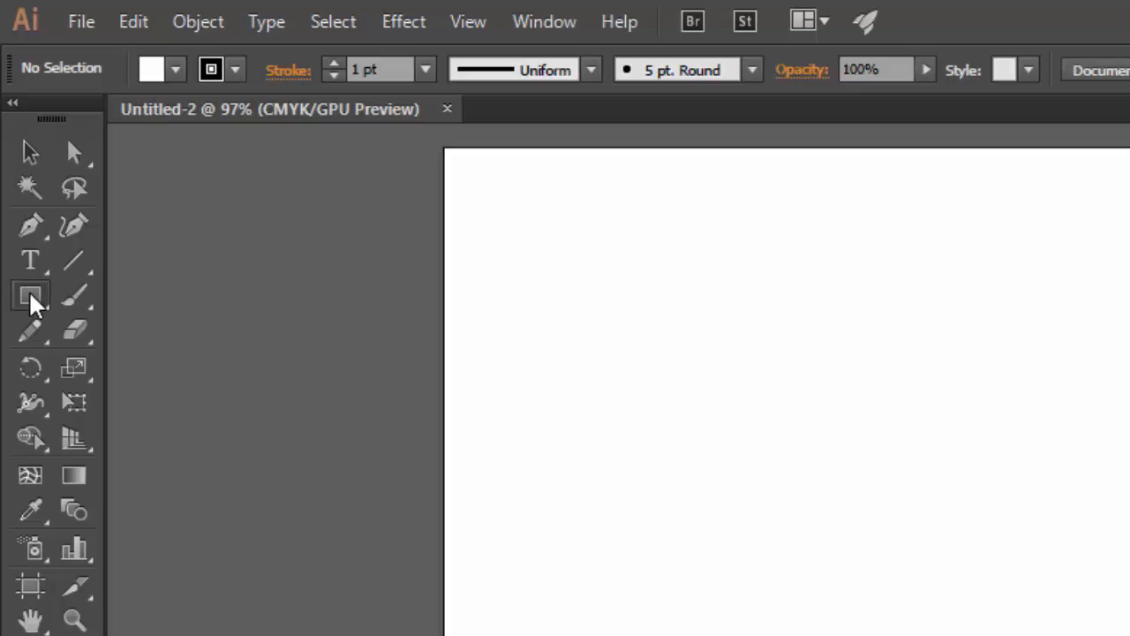
Switch the active shape tool to the Ellipse tool and back to the Rectangle tool.
left_click(32, 301)
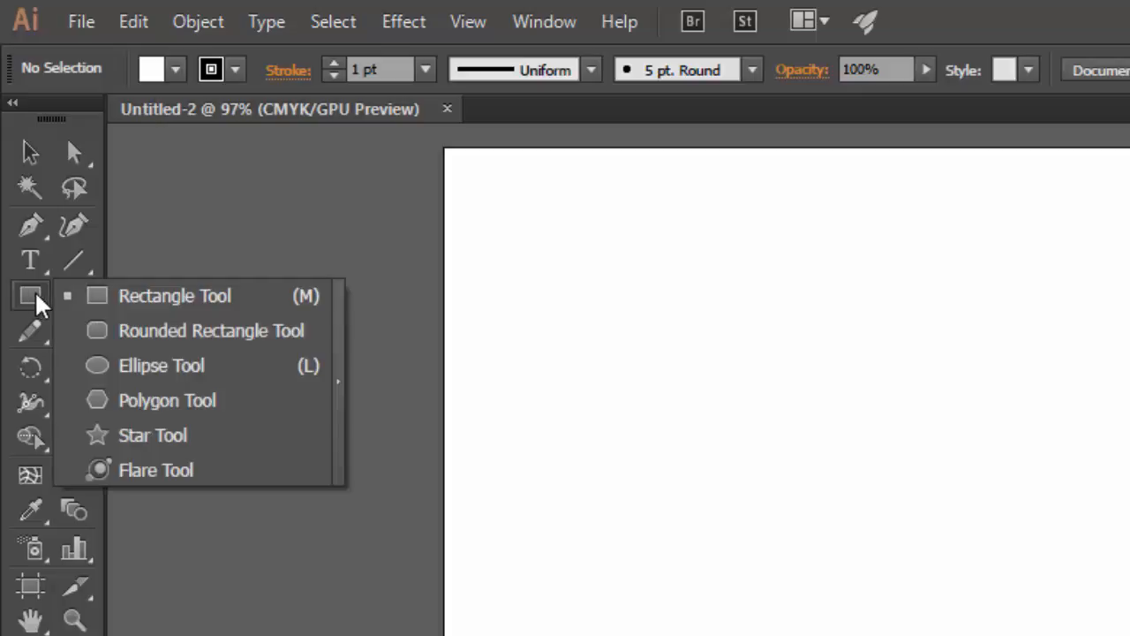
left_click(131, 375)
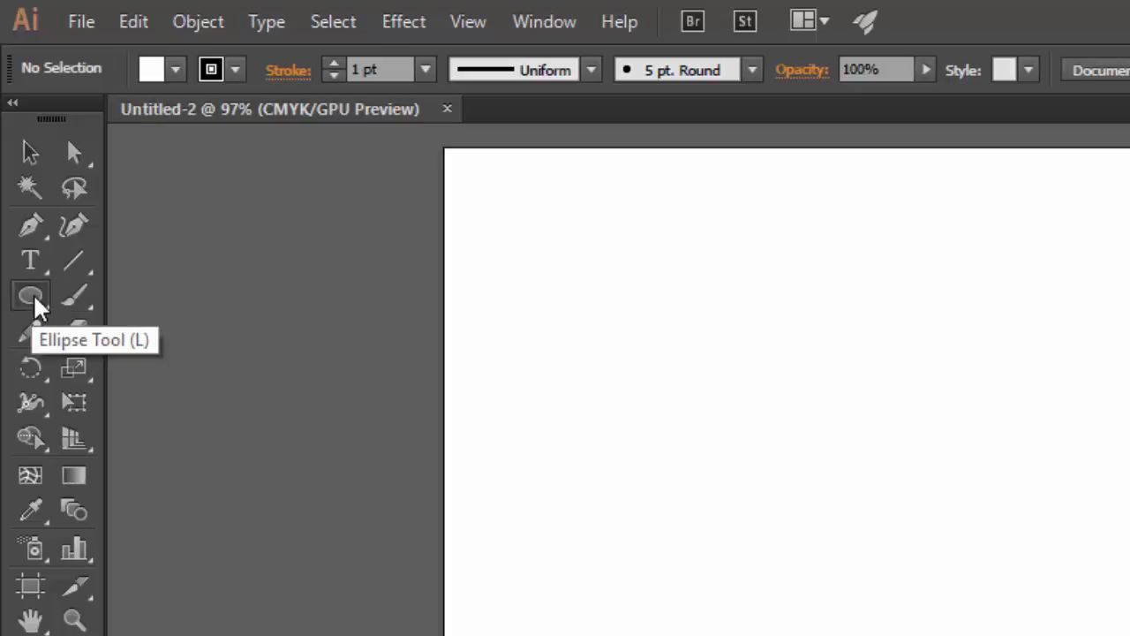
left_click(32, 298)
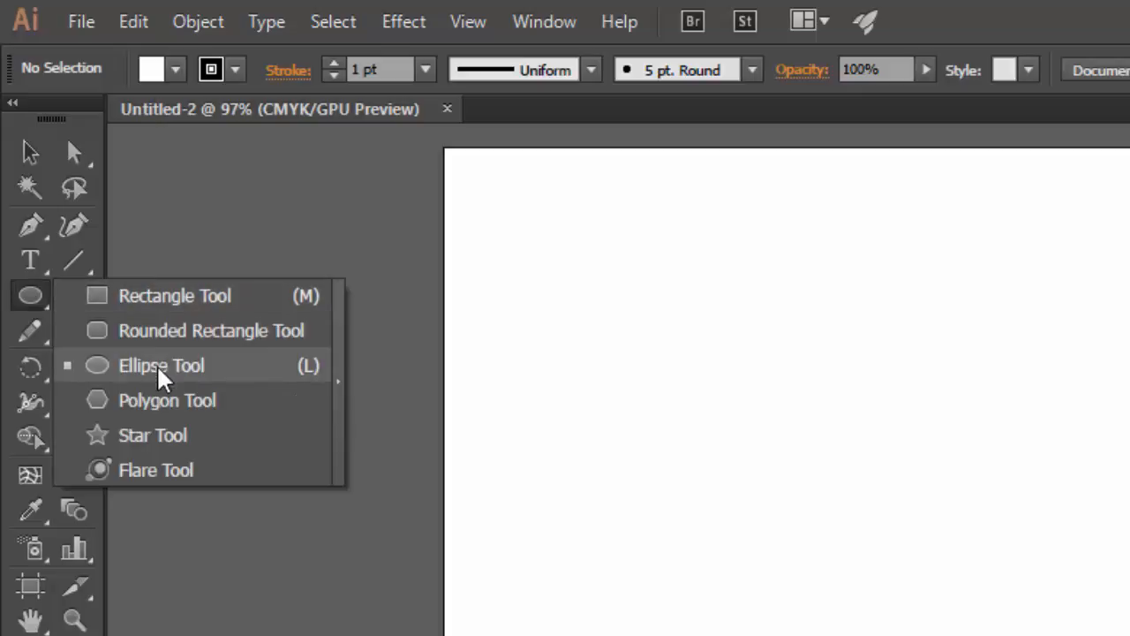
left_click(159, 307)
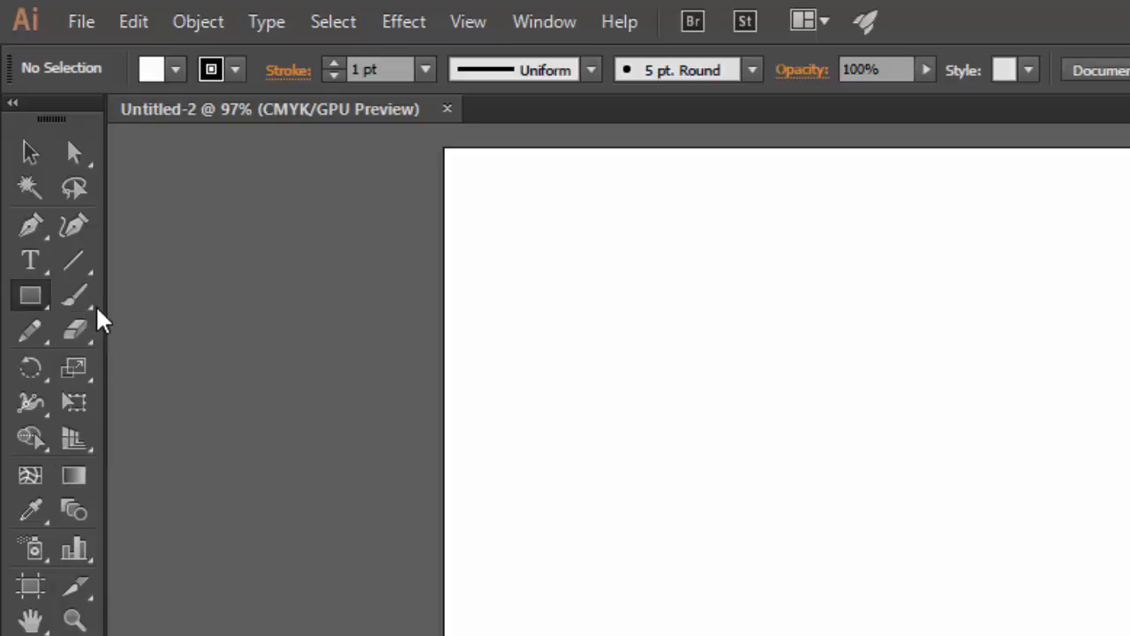
Tear off the shape tools as a floating palette, move it beside the artboard, and close it.
left_click(32, 300)
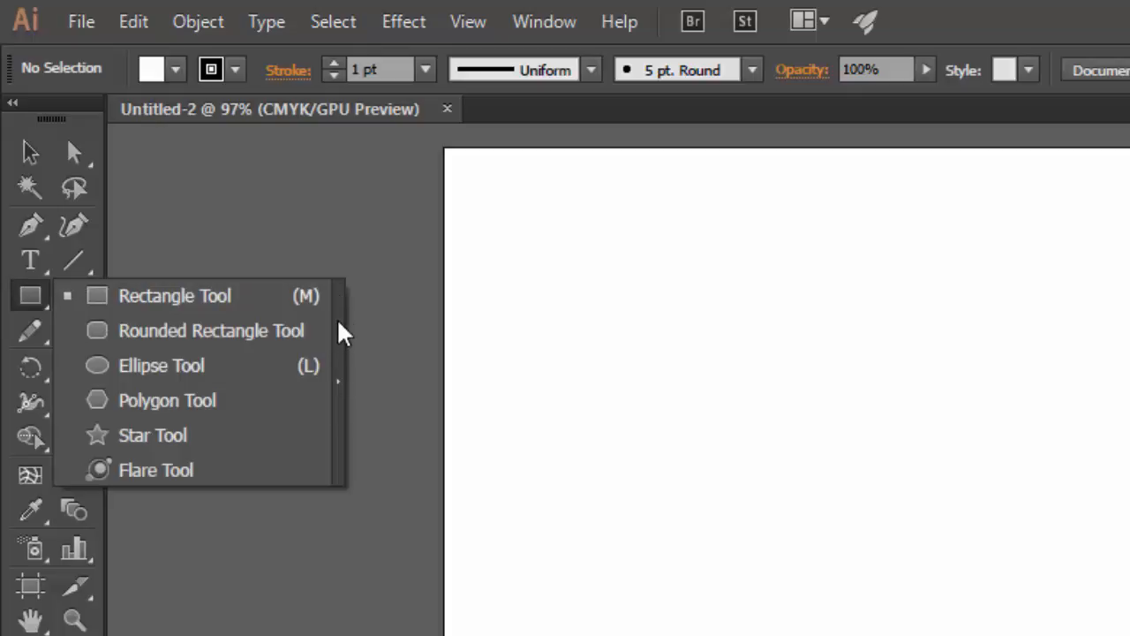
left_click(341, 392)
left_click_drag(212, 335, 322, 221)
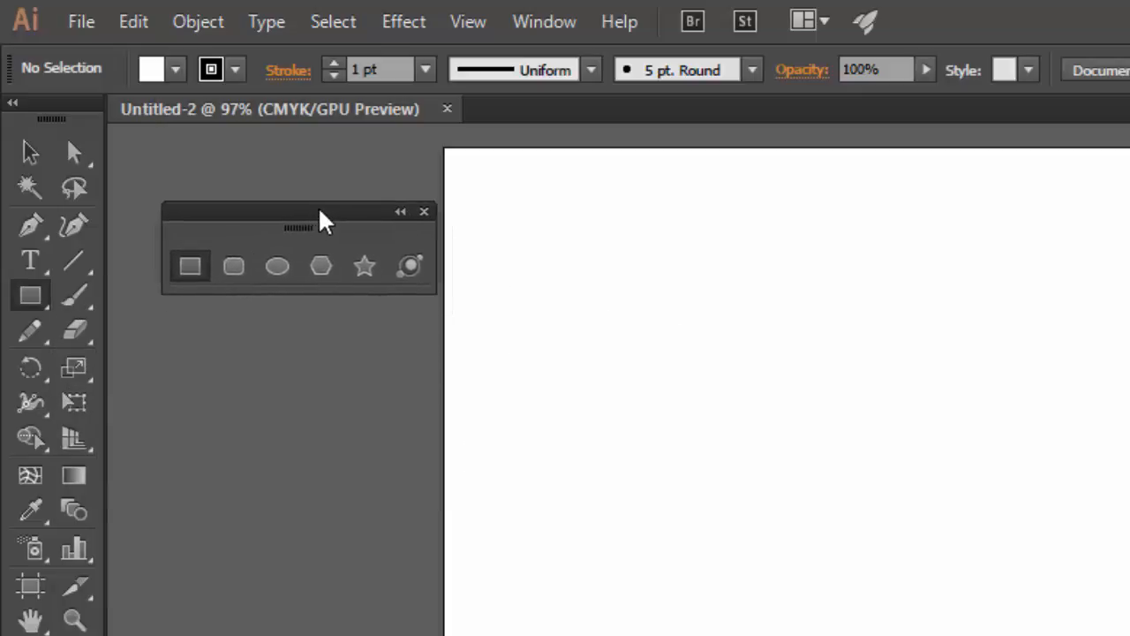
left_click(424, 212)
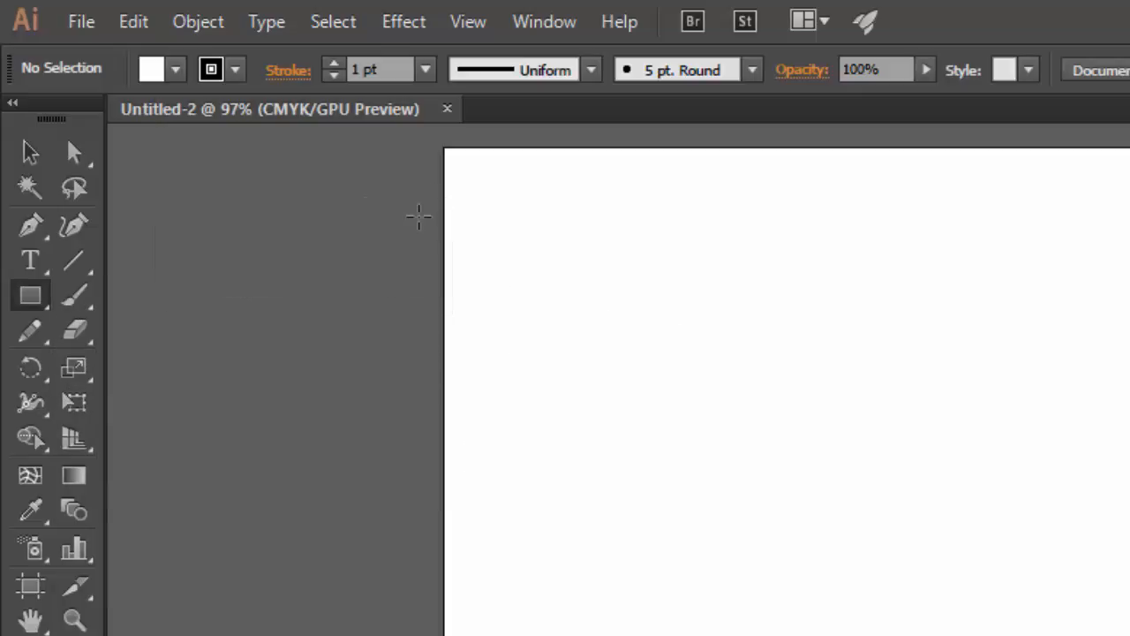
Detach the group of shape tools as a floating palette and place it in the empty area beside the artboard.
left_click(30, 295)
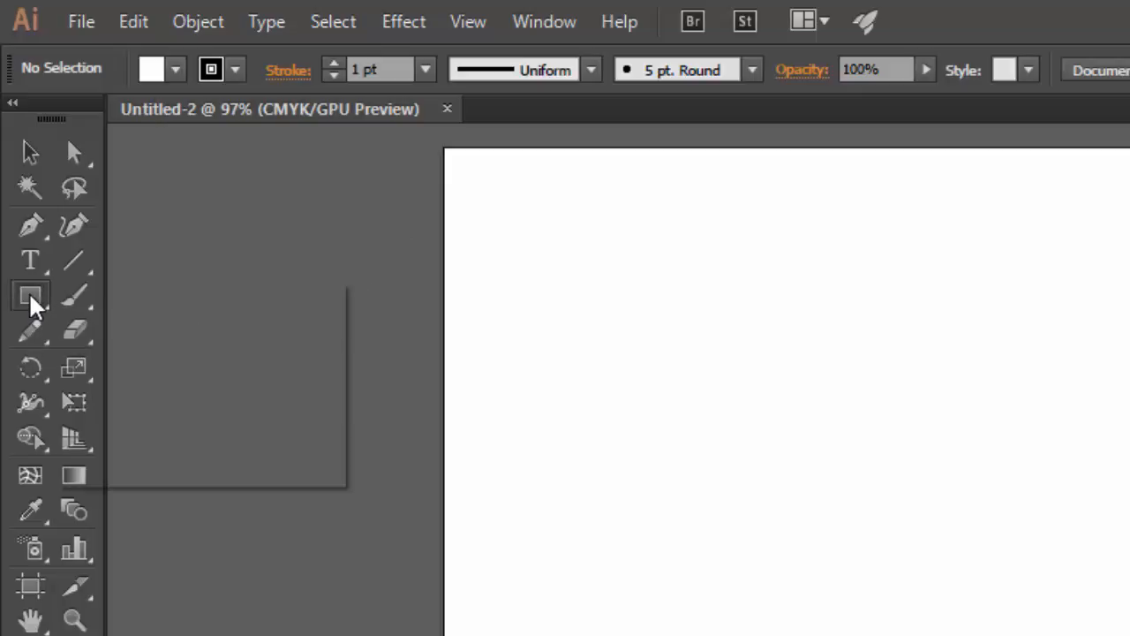
left_click_drag(35, 305, 336, 348)
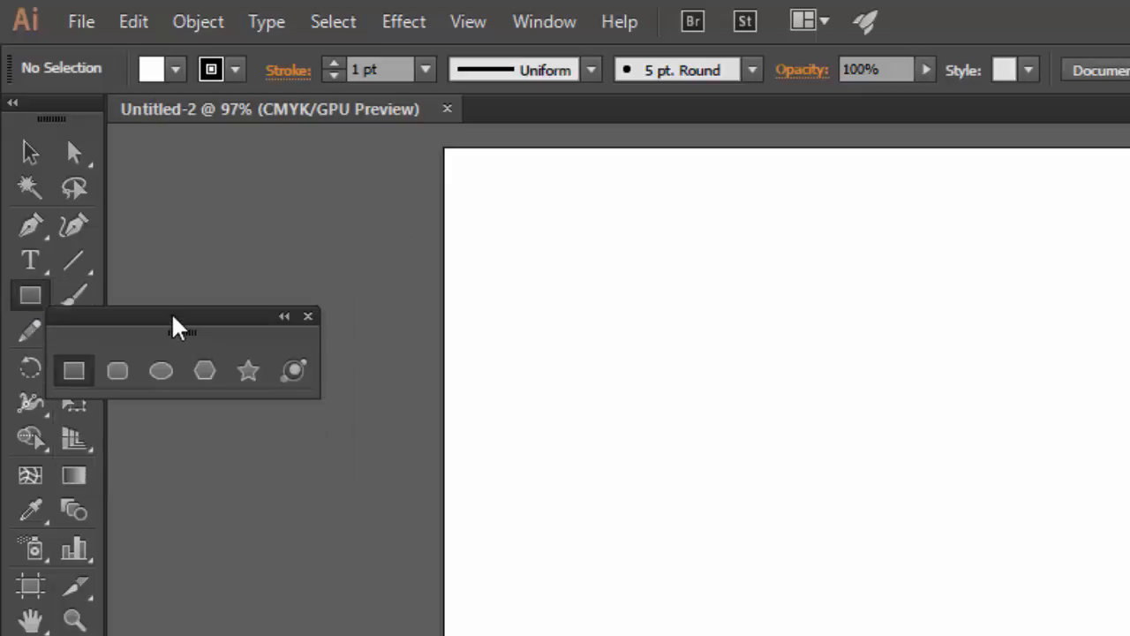
left_click_drag(175, 327, 285, 227)
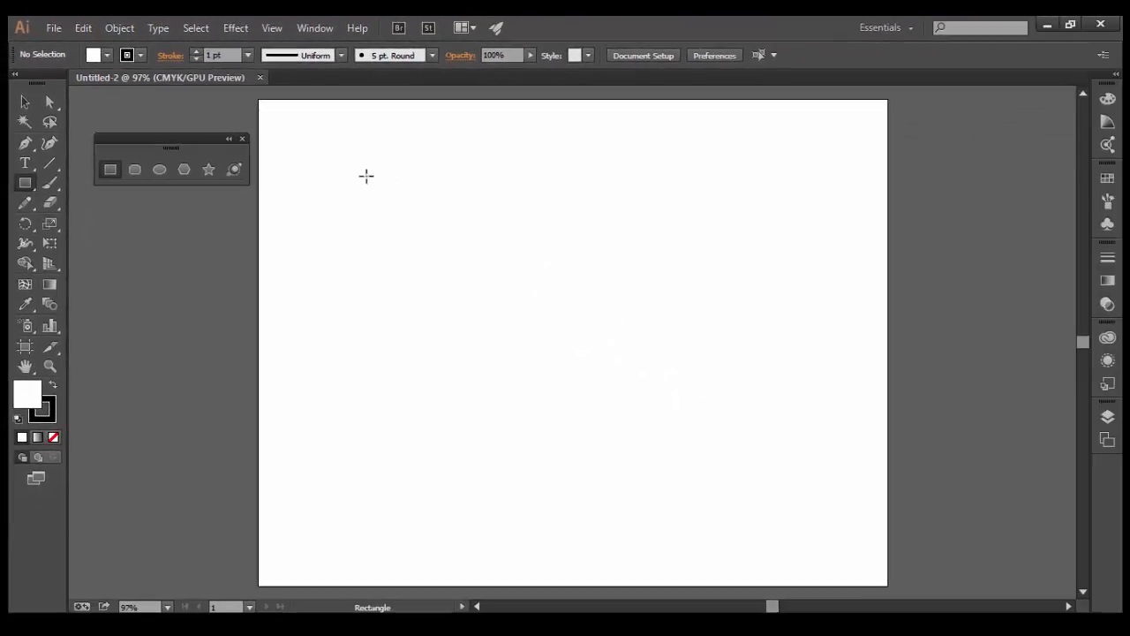
Draw a wide rectangle across the upper part of the artboard and fill it with green.
left_click_drag(367, 176, 621, 288)
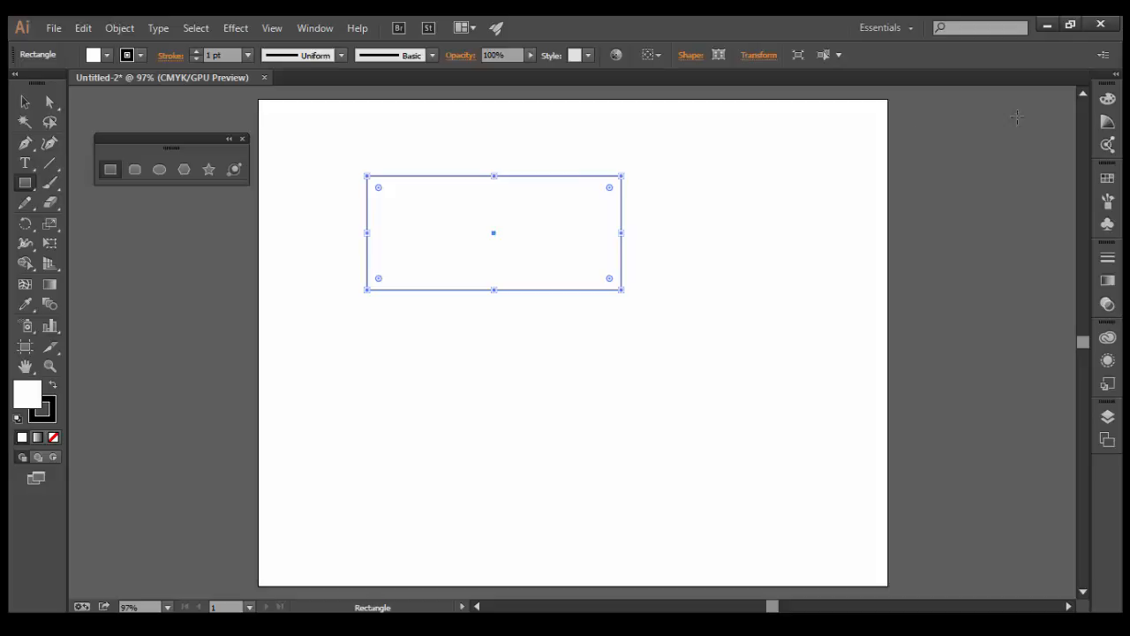
left_click(1113, 76)
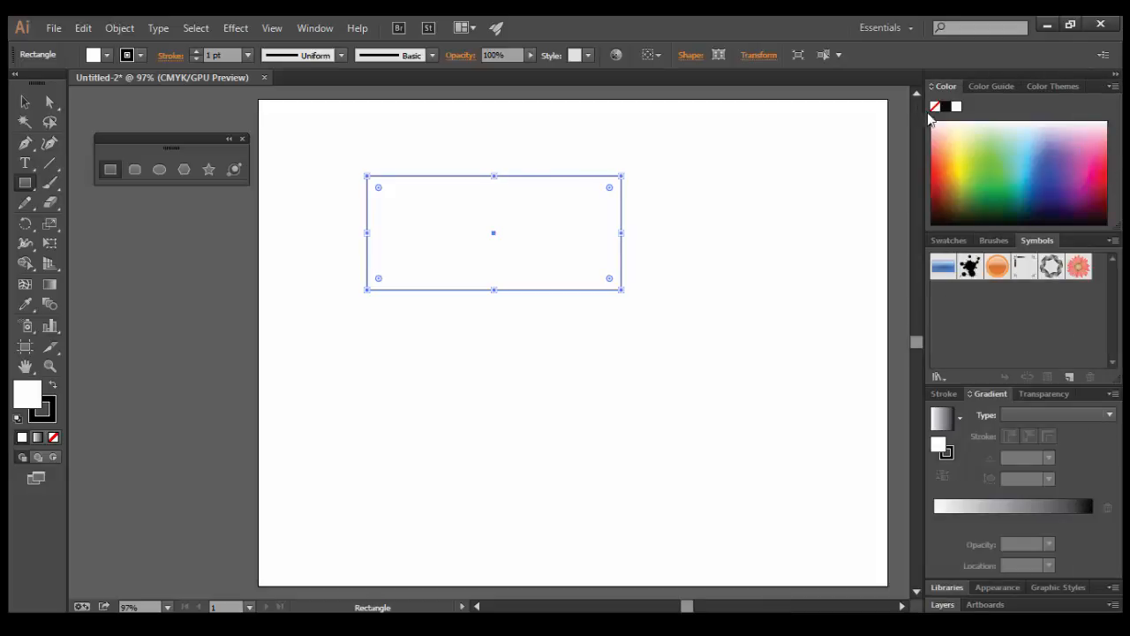
left_click(1004, 177)
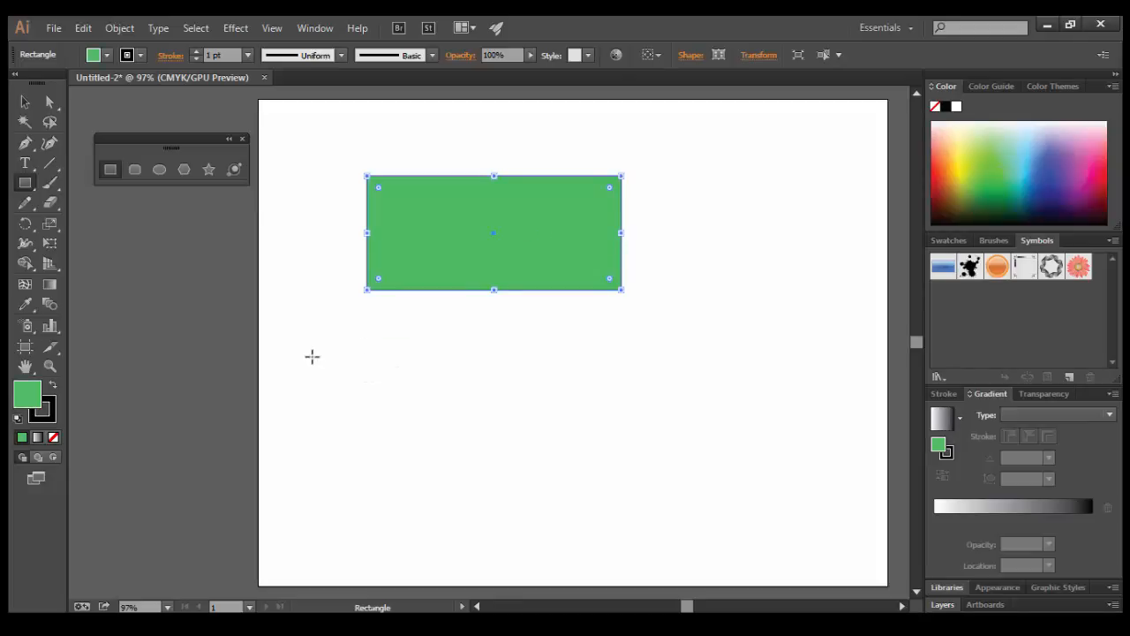
Draw a smaller rectangle at the artboard's lower left and a narrow upright one beside it, filling the narrow one dark blue.
mouse_move(300, 354)
left_mouse_down()
mouse_move(406, 433)
mouse_move(474, 459)
left_mouse_up()
mouse_move(534, 338)
left_mouse_down()
mouse_move(544, 456)
mouse_move(567, 496)
left_mouse_up()
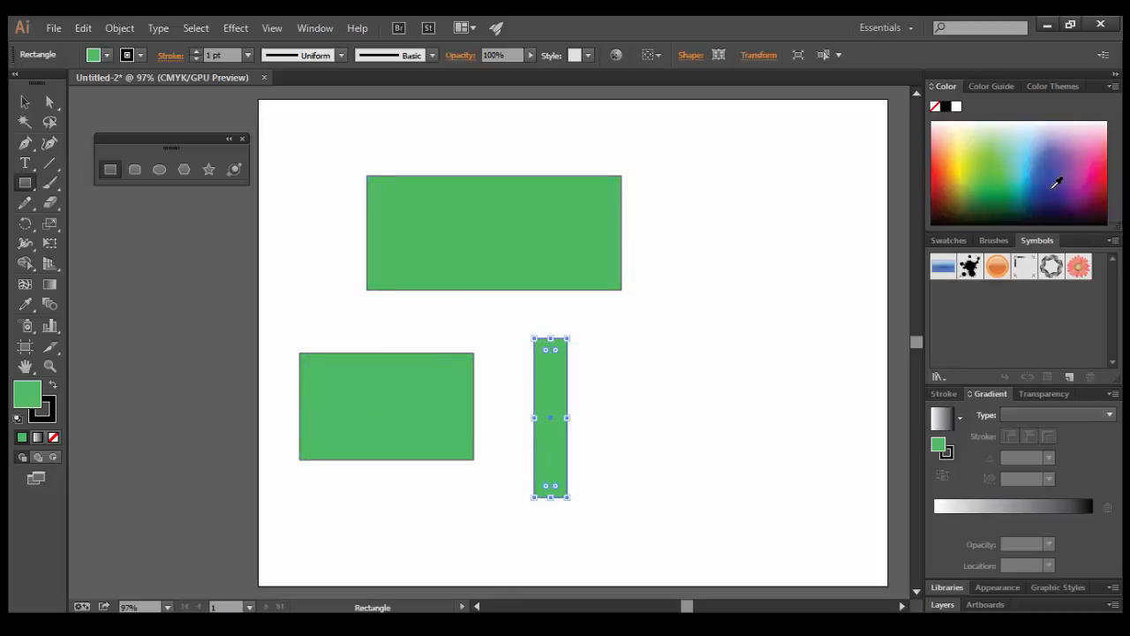
left_click(1054, 184)
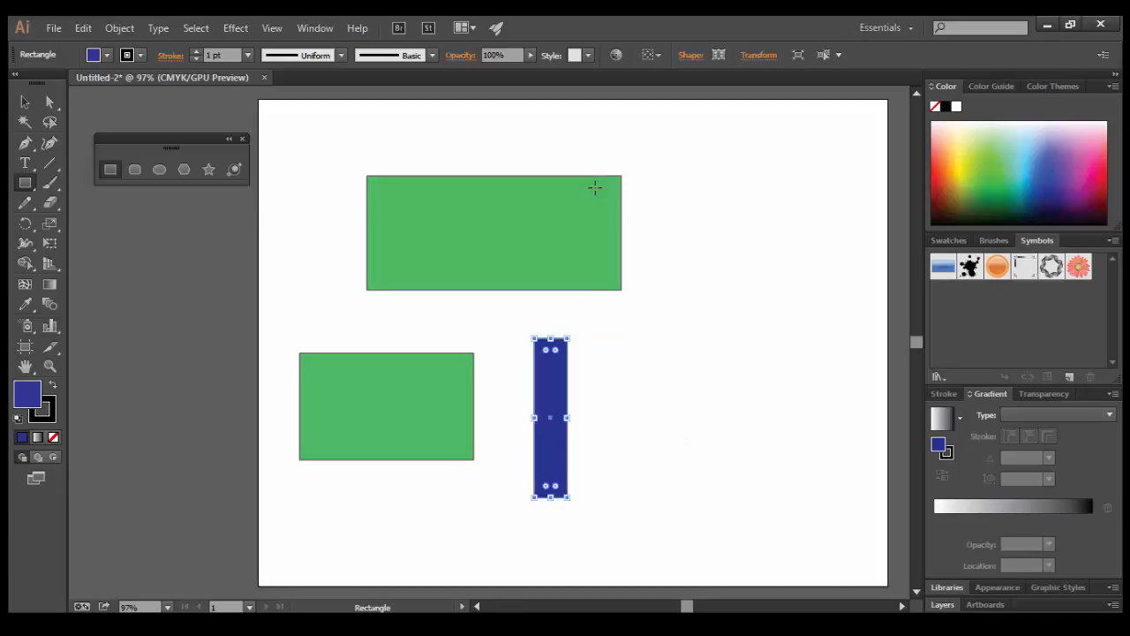
Recolor the lower-left rectangle with a light yellow-green fill.
left_click(25, 101)
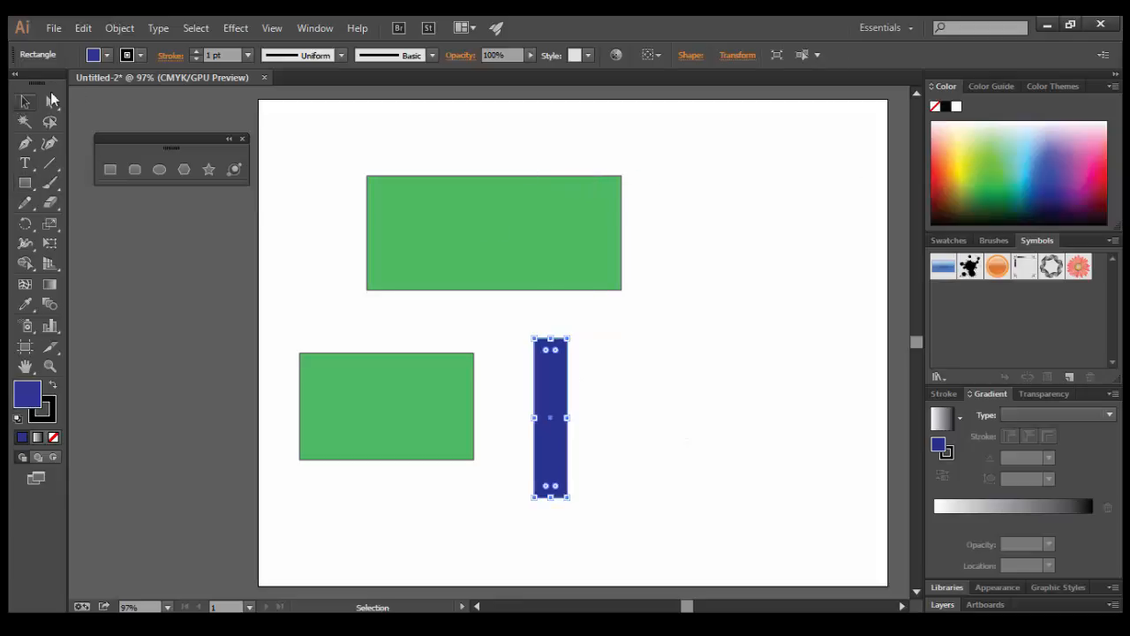
left_click(408, 404)
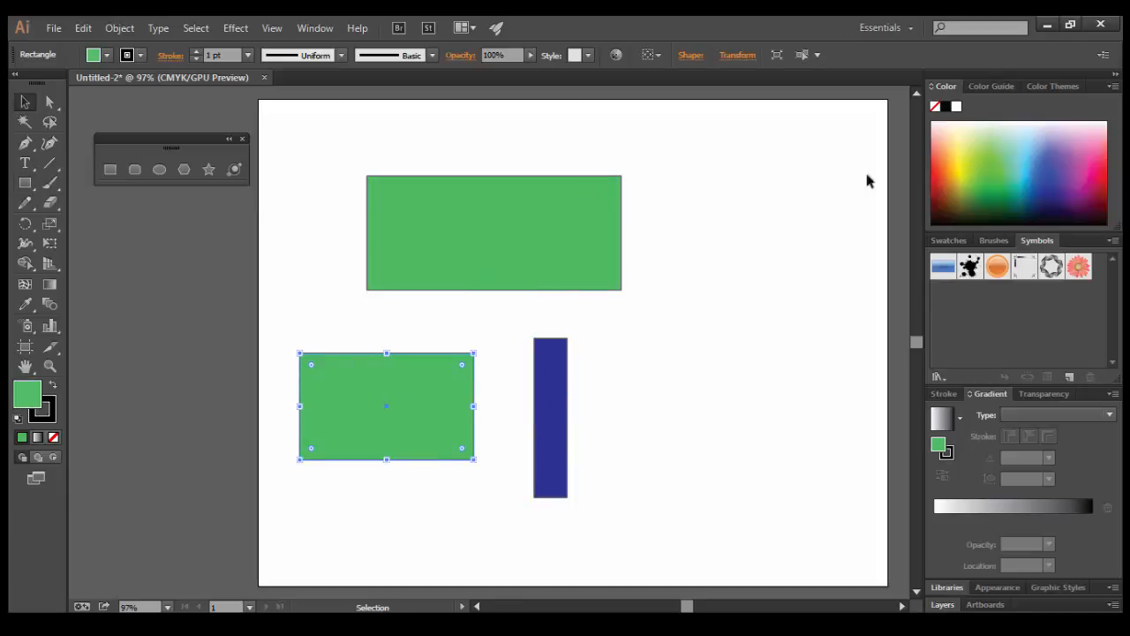
left_click(977, 141)
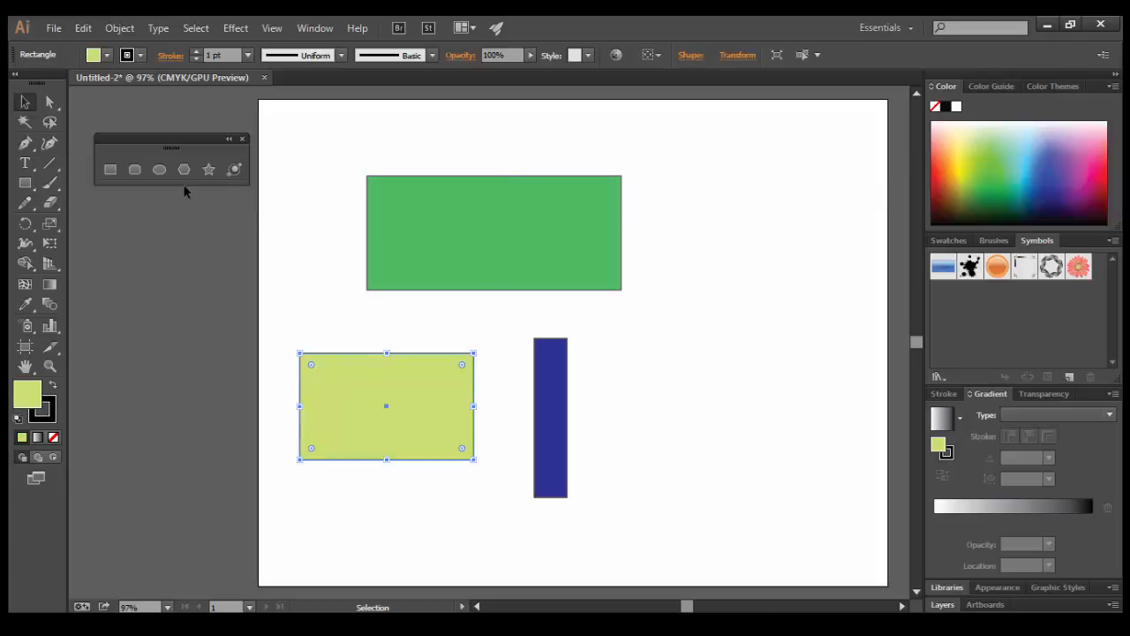
Select all three rectangles together and delete them from the artboard.
left_click(300, 126)
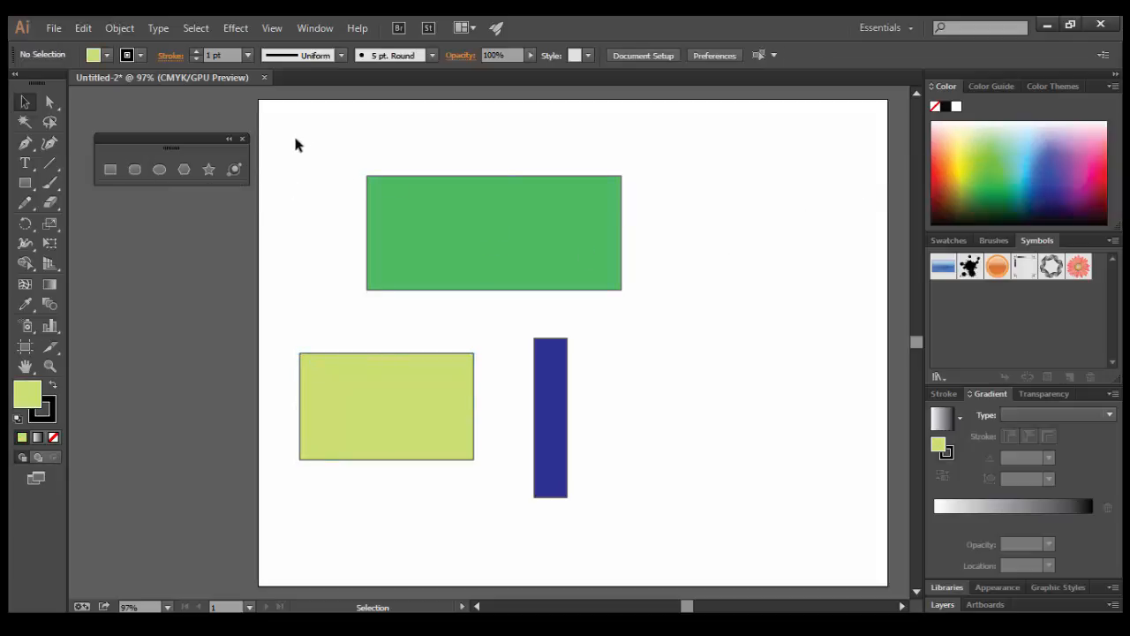
left_click_drag(393, 309, 637, 515)
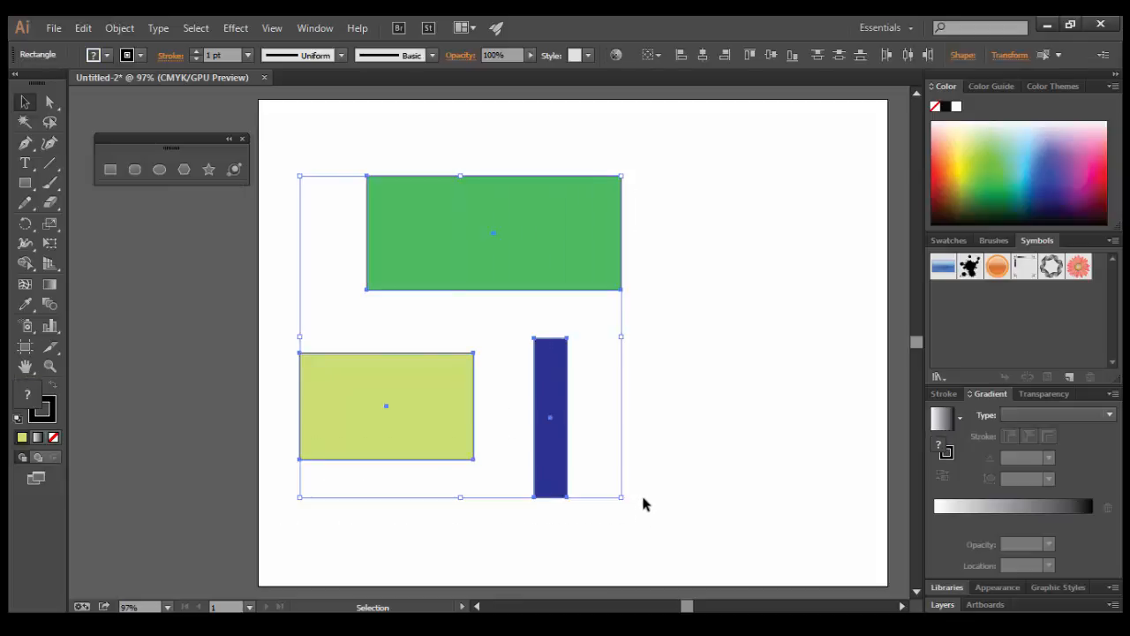
key("Delete")
Draw a large rounded rectangle in the artboard's upper left, varying its corner radius while drawing to get moderately rounded corners.
left_click(137, 168)
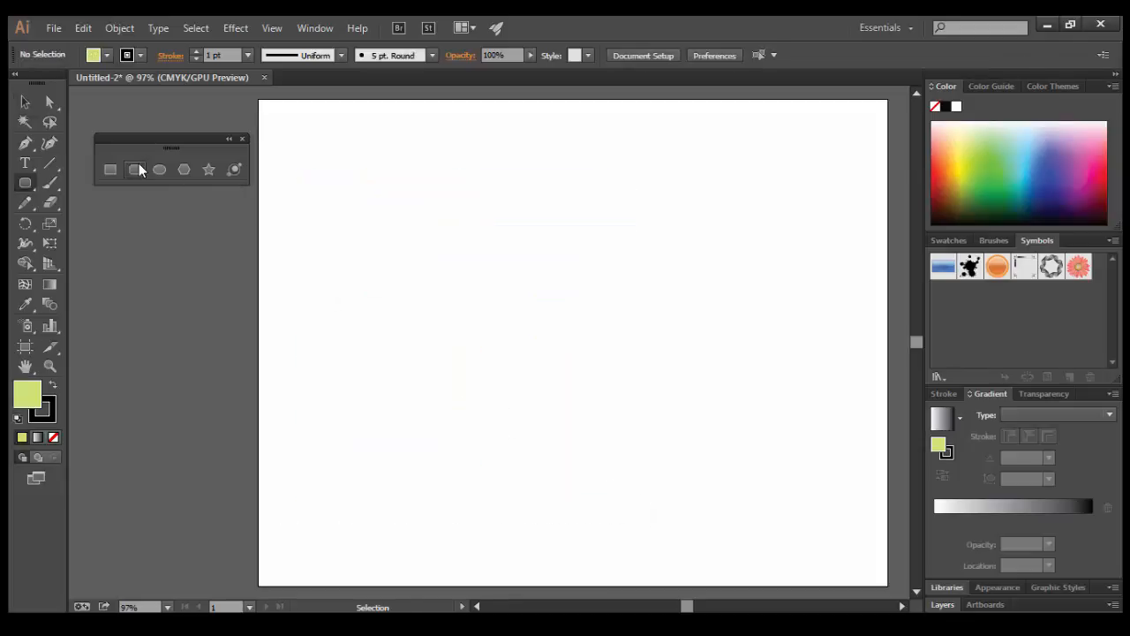
left_click_drag(347, 182, 565, 403)
key("Up")
key("Up")
key("Up")
key("Up")
key("Up")
key("Up")
key("Up")
key("Up")
key("Up")
key("Up")
key("Up")
key("Up")
key("Up")
key("Up")
key("Up")
key("Up")
key("Up")
key("Up")
key("Up")
key("Up")
key("Up")
key("Up")
key("Up")
key("Up")
key("Up")
key("Down")
key("Down")
key("Down")
key("Down")
key("Down")
key("Down")
key("Down")
key("Down")
key("Down")
key("Down")
key("Up")
key("Up")
key("Up")
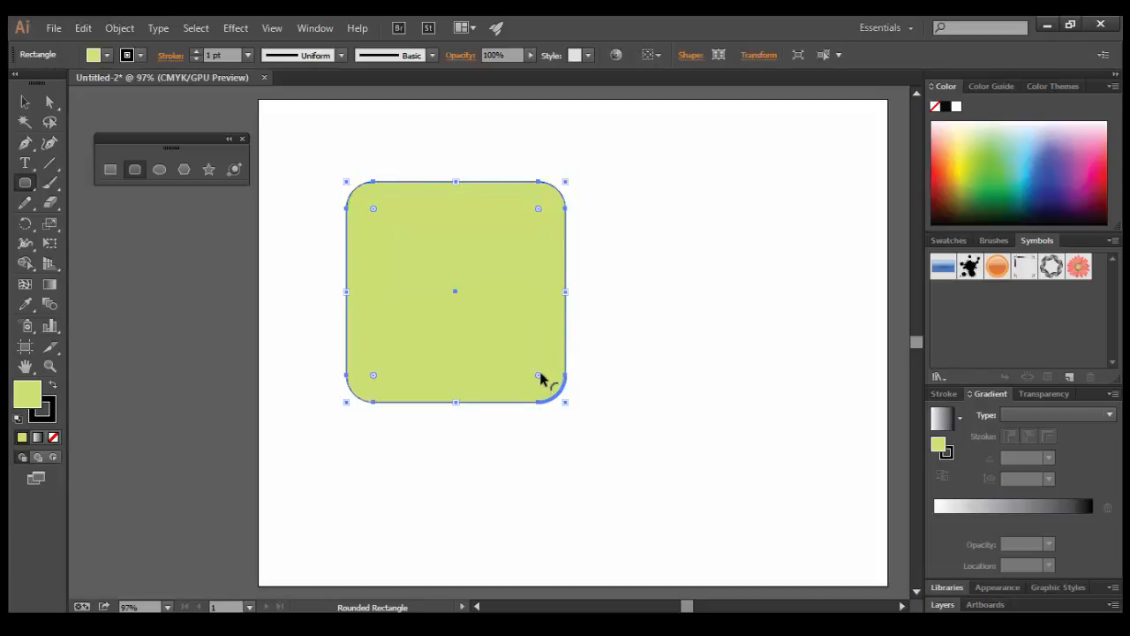
Increase the rounded rectangle's corner radius on all corners and reshape it to be narrower and taller.
left_click_drag(538, 376, 545, 323)
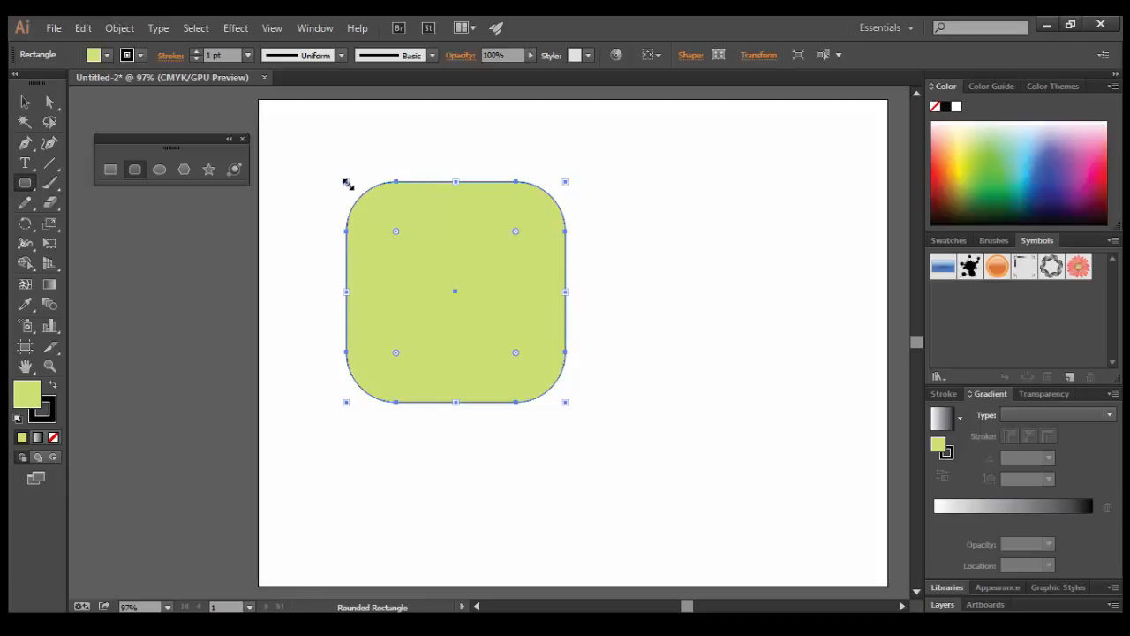
left_click_drag(348, 183, 384, 124)
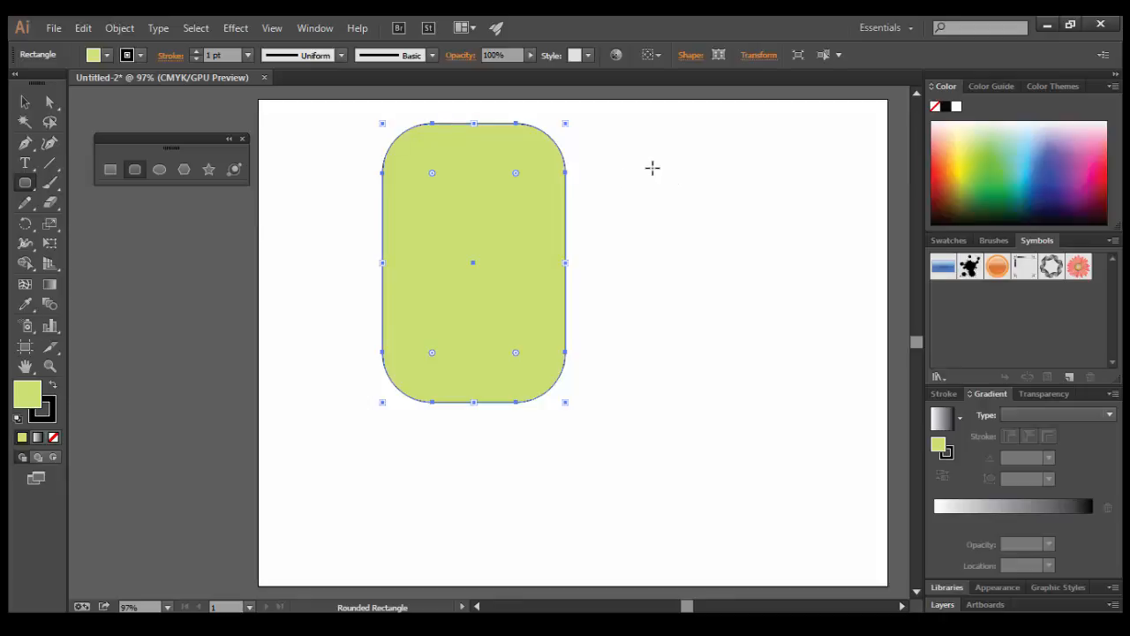
Draw a rounded square in the artboard's upper right and a small plain square just left of the tall rounded rectangle.
left_click_drag(649, 159, 797, 342)
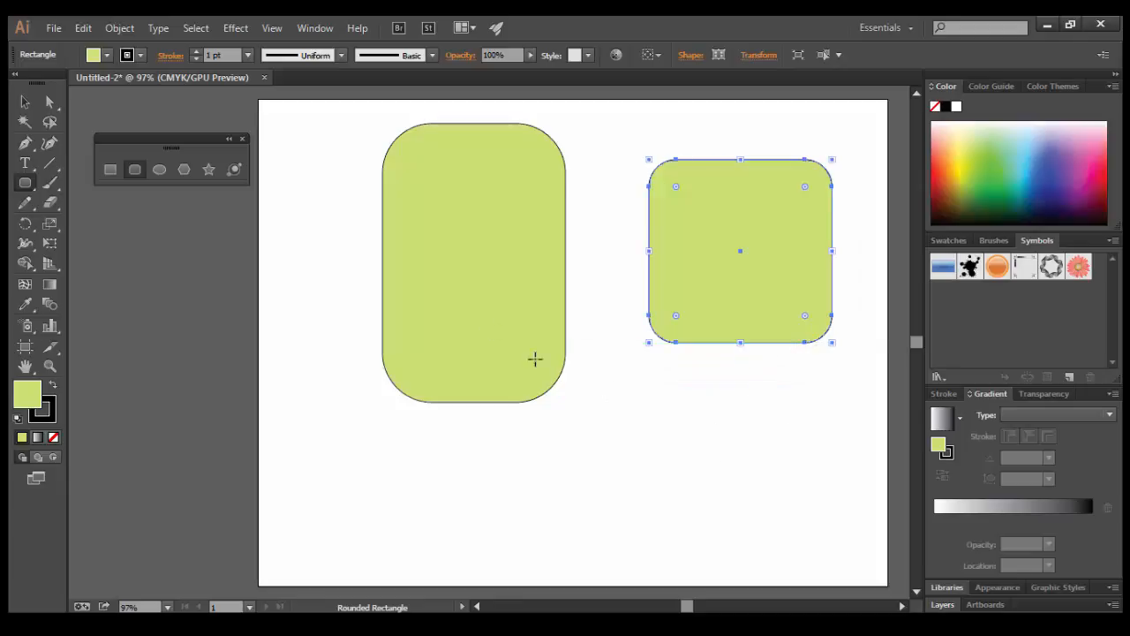
left_click(109, 169)
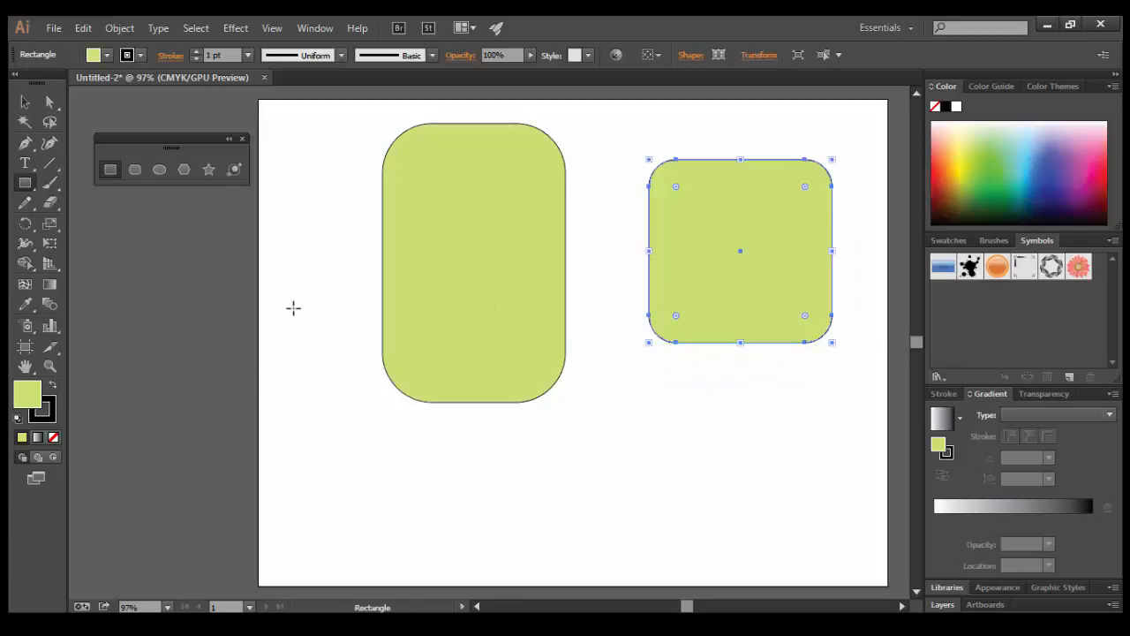
left_click_drag(281, 307, 363, 389)
Draw a circle below the small square and a larger one outward from its center, overlapping the tall rounded rectangle's lower-right corner.
left_click(159, 169)
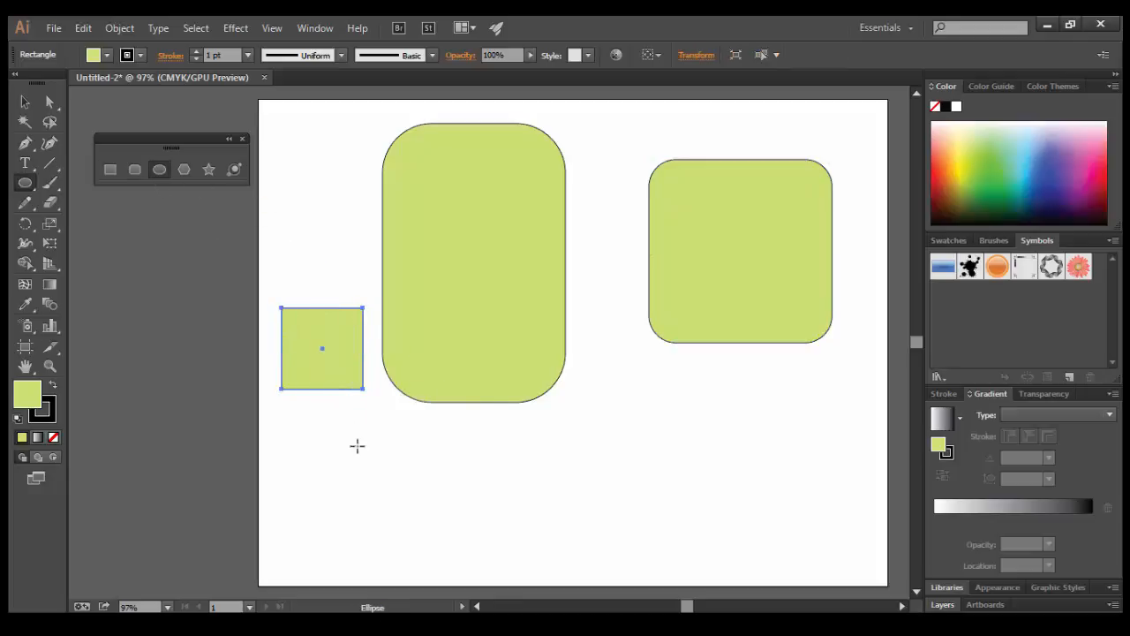
left_click_drag(349, 442, 468, 560)
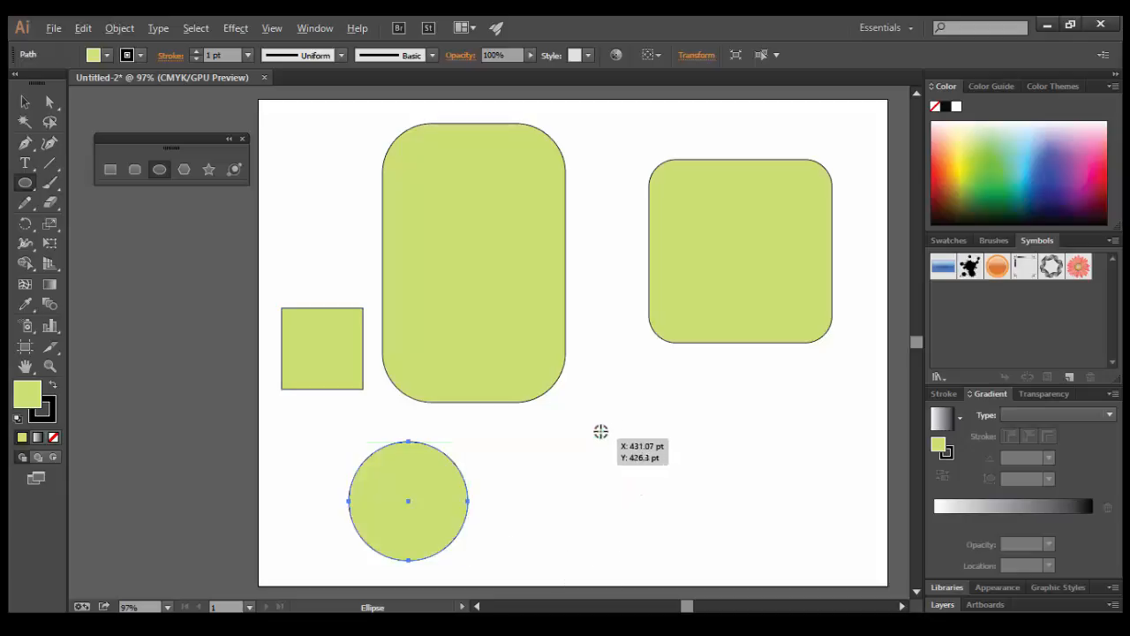
left_click_drag(596, 415, 664, 495)
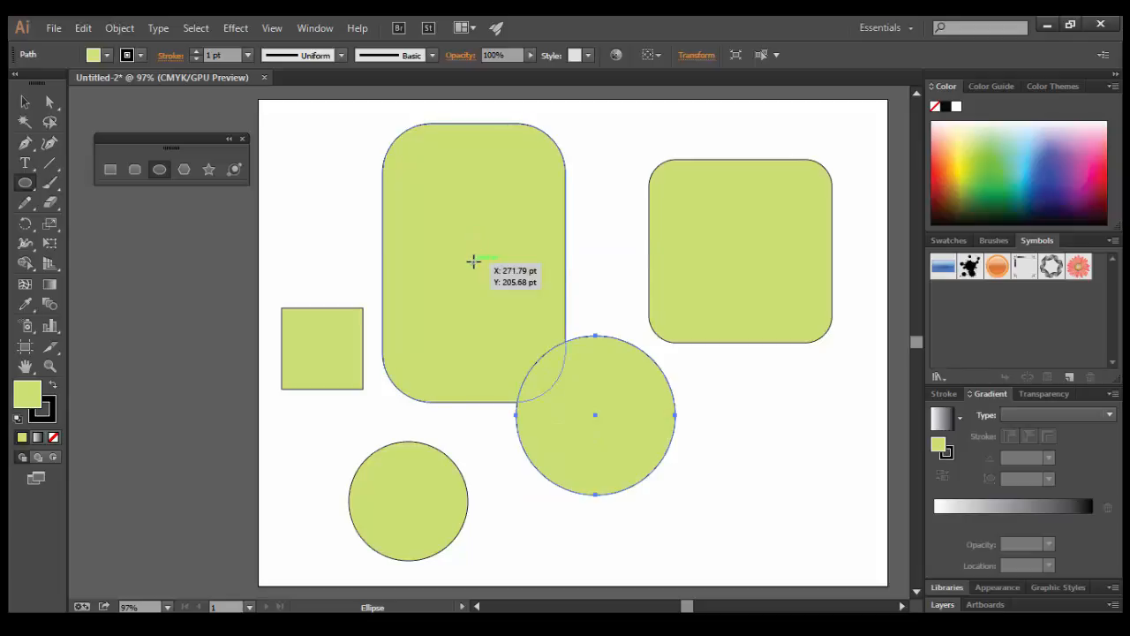
Draw a circle outward from the center of the tall rounded rectangle and fill it with medium blue.
left_click_drag(474, 263, 541, 347)
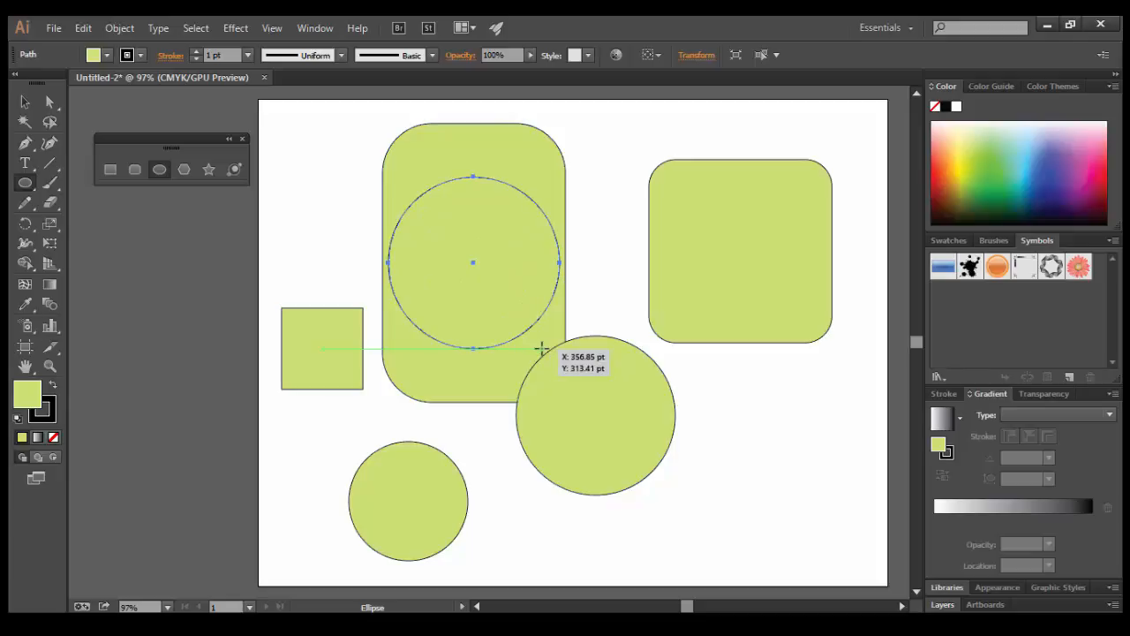
left_click(1044, 145)
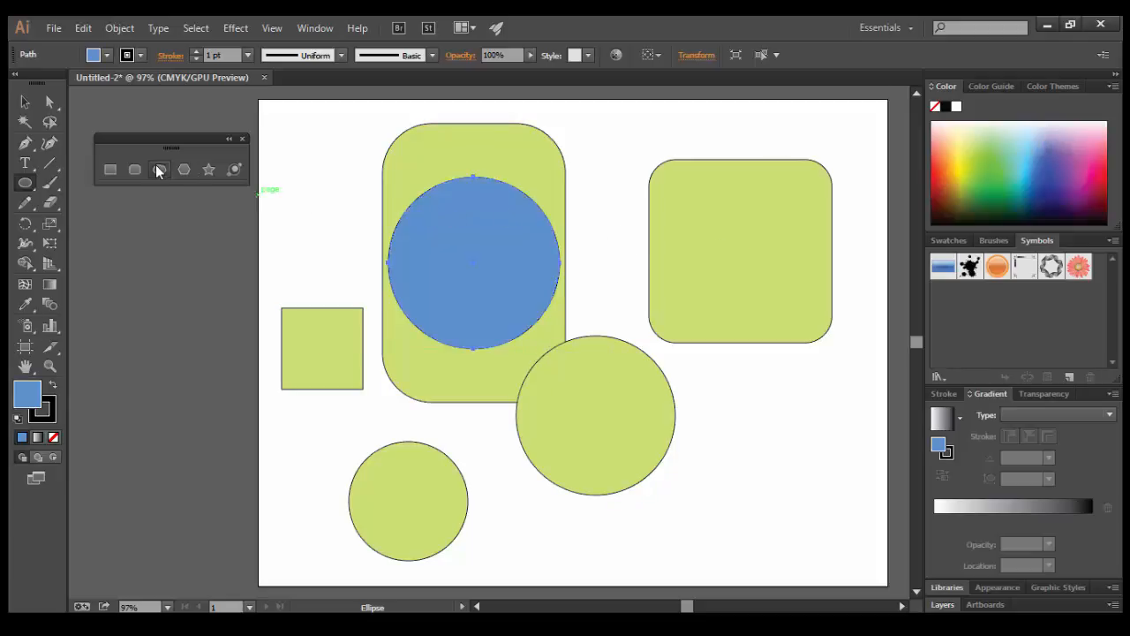
Draw three thin ellipses: a horizontal one above the rounded square, a vertical one below it, and a long horizontal one crossing the vertical one.
left_click_drag(564, 135, 803, 177)
left_click_drag(679, 308, 718, 521)
left_click_drag(834, 432, 451, 401)
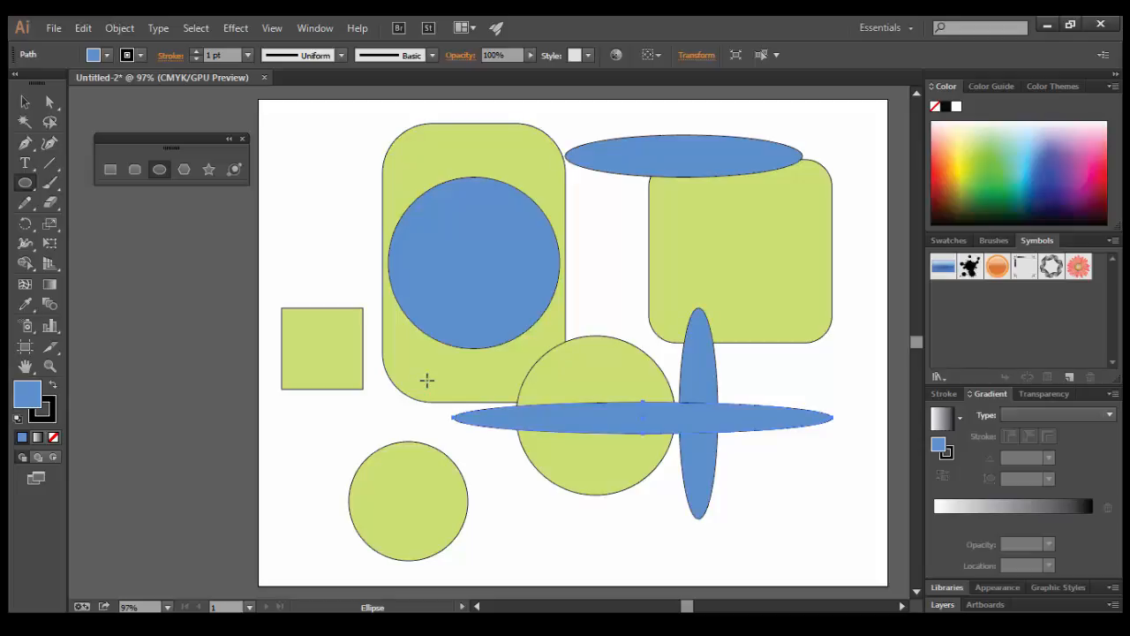
Select every shape on the artboard and delete them all.
key("ctrl+a")
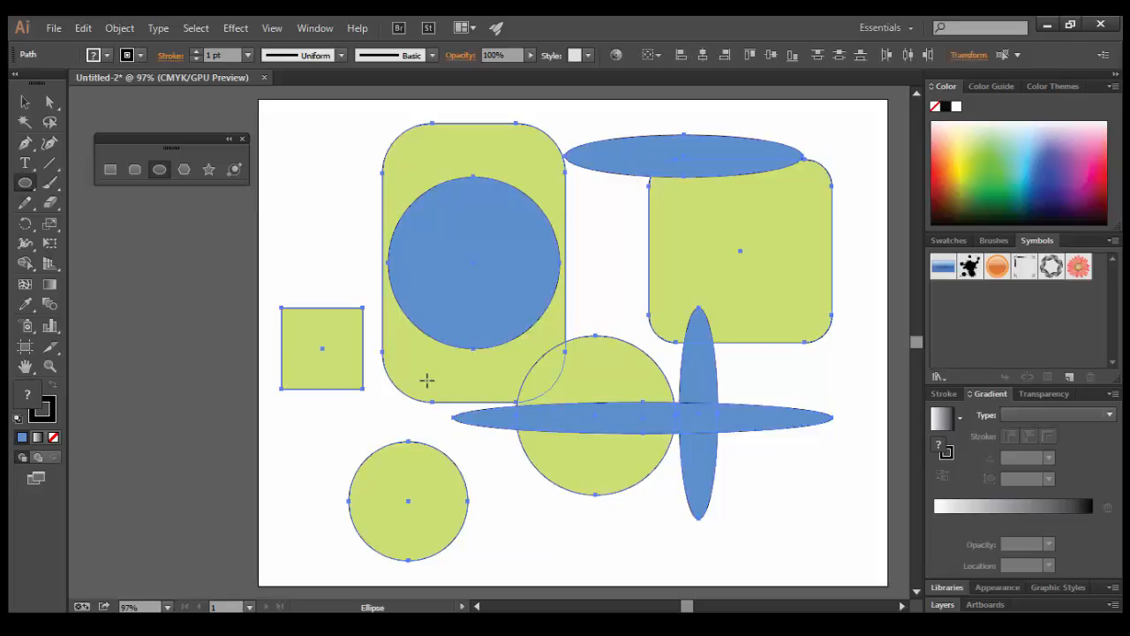
key("Delete")
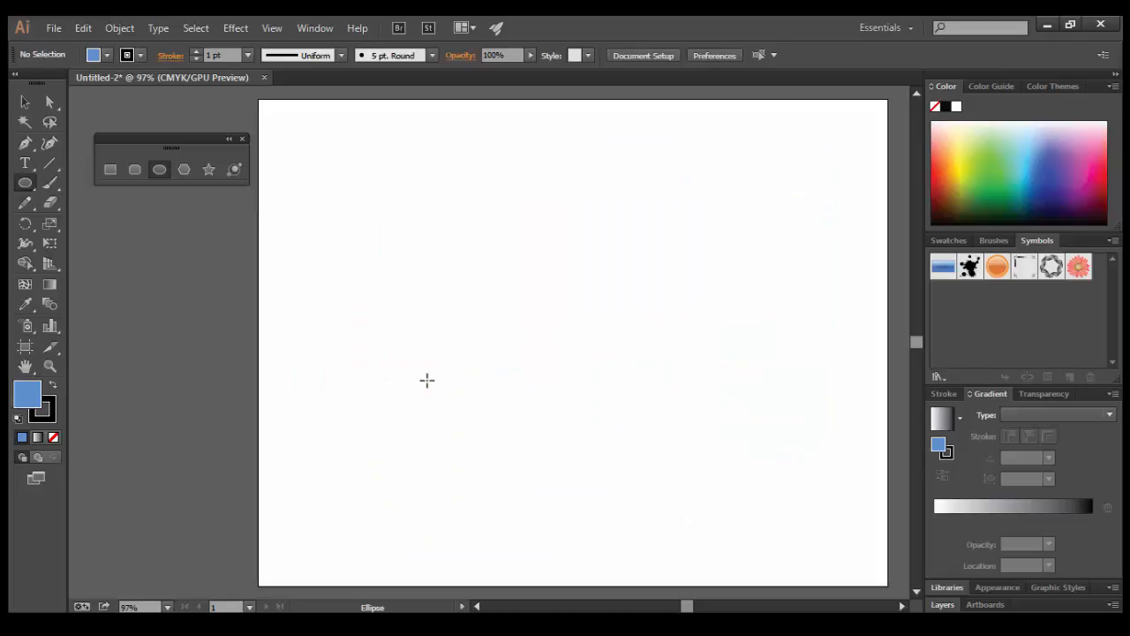
Draw a slightly rotated hexagon near the center of the artboard with the Polygon tool.
left_click(185, 171)
left_click_drag(416, 213, 574, 435)
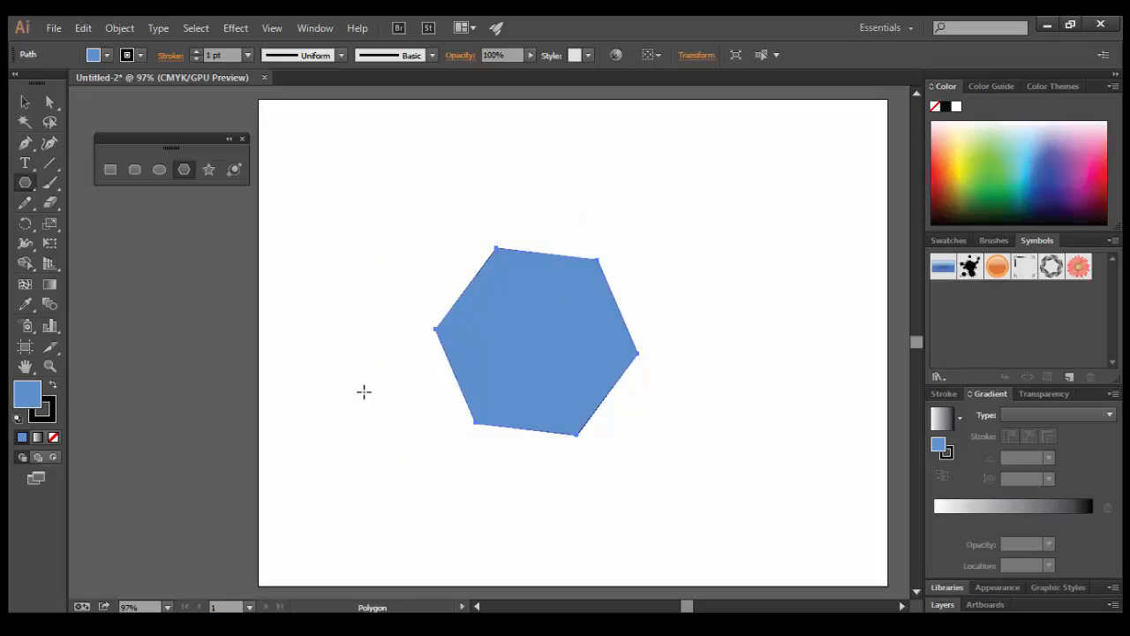
Draw a small polygon to the upper left of the hexagon, varying its number of sides and finishing as a triangle.
left_click_drag(393, 285, 376, 324)
key("Up")
key("Up")
key("Up")
key("Up")
key("Up")
key("Up")
key("Up")
key("Down")
key("Down")
key("Down")
key("Down")
key("Down")
key("Down")
key("Down")
key("Down")
key("Down")
key("Down")
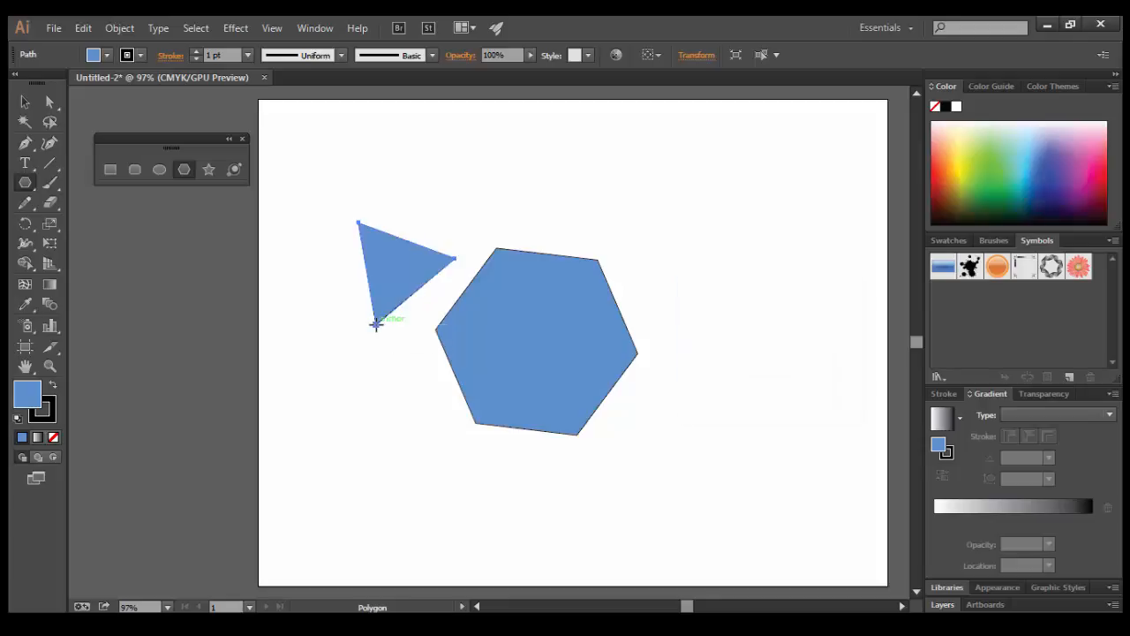
Draw a large star to the right of the hexagon with the Star tool, varying its point count and finishing with many long, thin spikes.
left_click(208, 169)
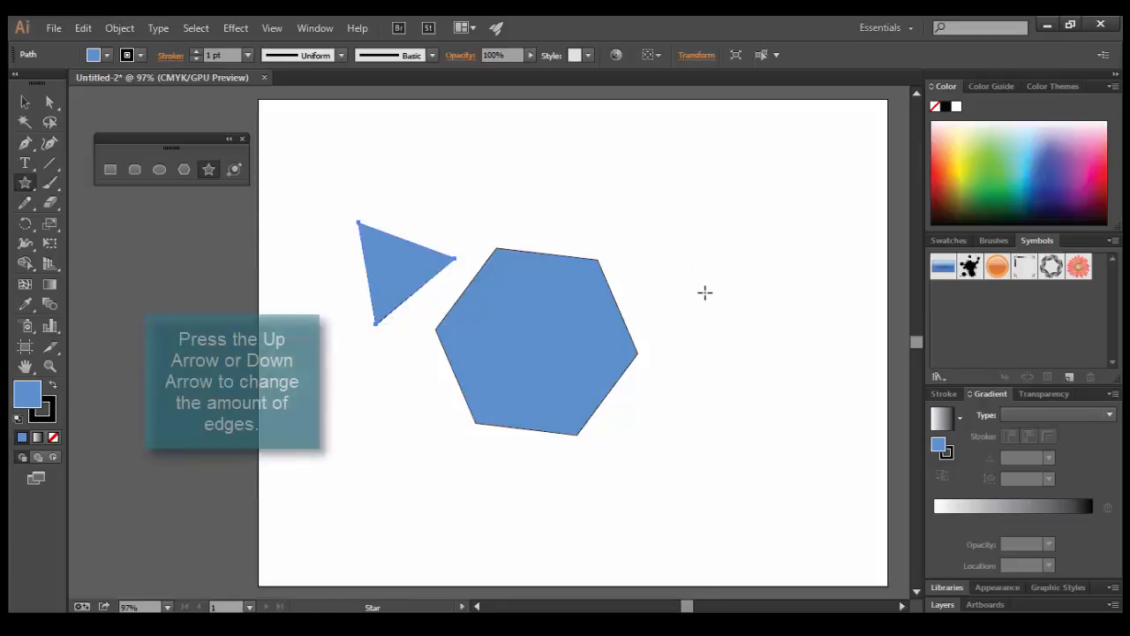
left_click_drag(704, 292, 812, 530)
key("Up")
key("Up")
key("Up")
key("Up")
key("Up")
key("Up")
key("Up")
key("Down")
key("Down")
key("Down")
key("Down")
key("Down")
key("Down")
key("Down")
key("Down")
key("Down")
key("Up")
key("Up")
key("Up")
key("Up")
key("Up")
key("Up")
key("Up")
key("Up")
key("Up")
key("Up")
key("Up")
key("Up")
key("Up")
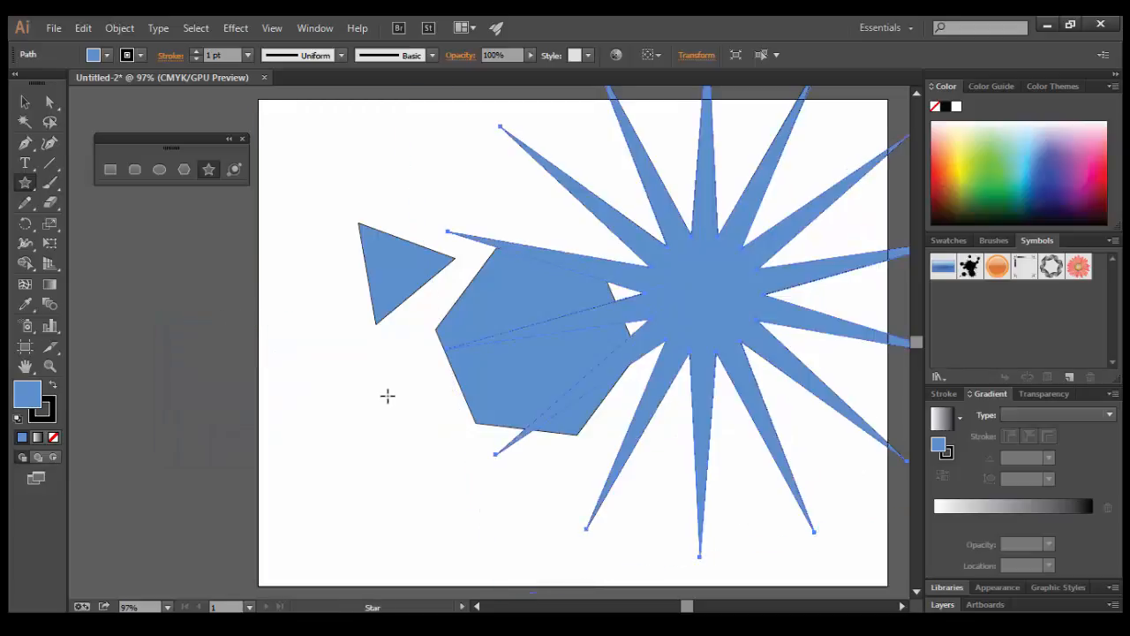
Draw three smaller stars below, above and over the triangle, and fill the one over the triangle with green.
left_click_drag(371, 384, 396, 454)
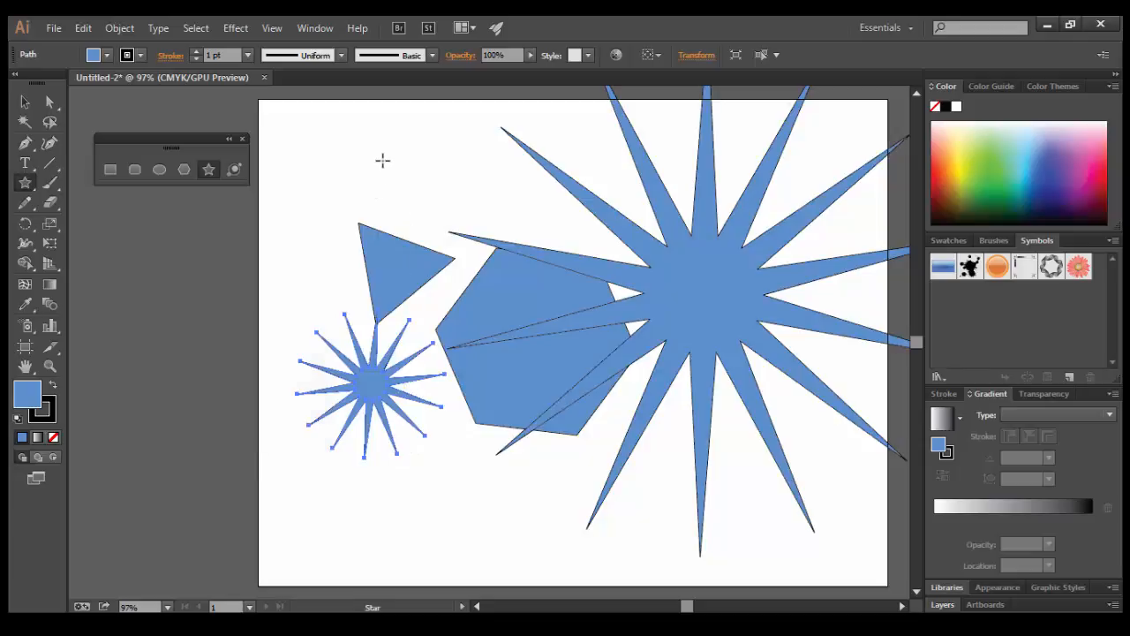
left_click_drag(382, 160, 406, 183)
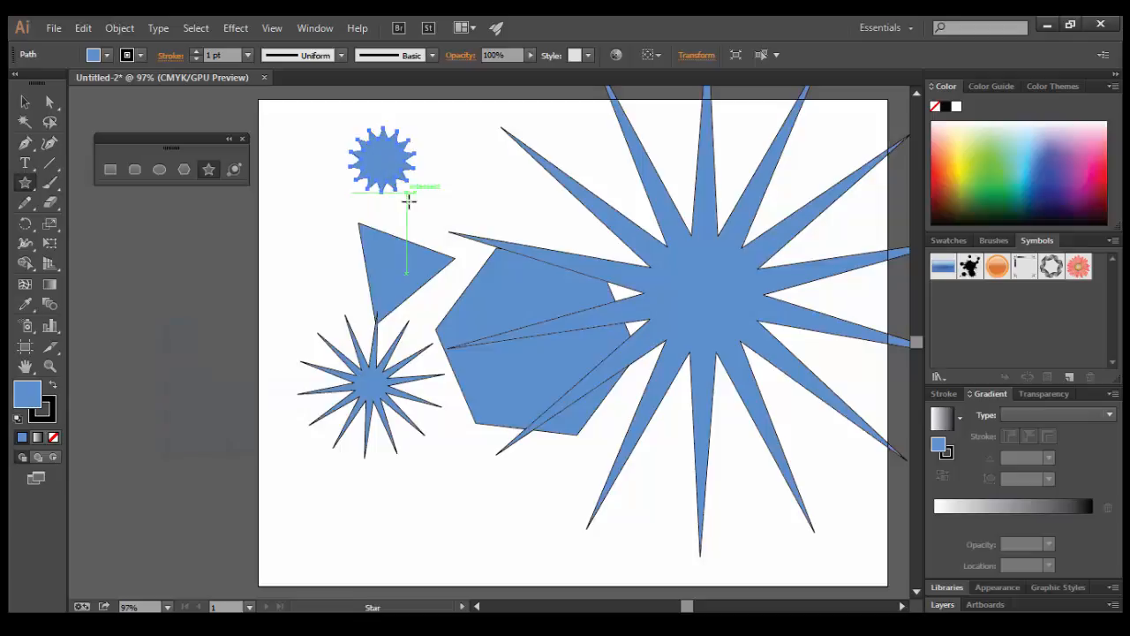
left_click_drag(303, 292, 383, 366)
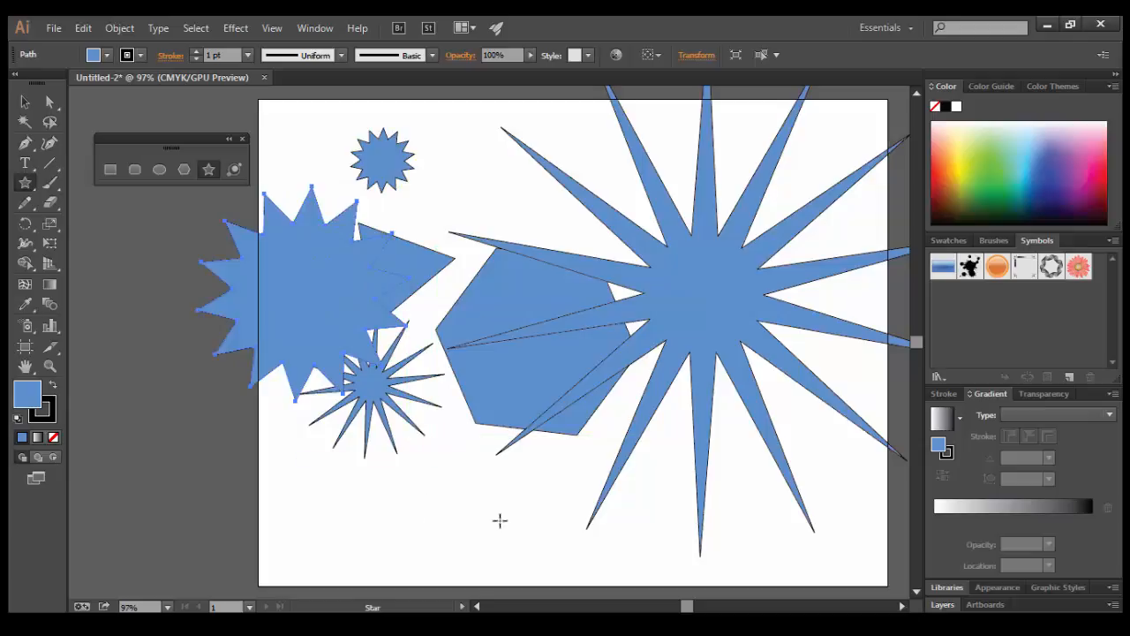
left_click(997, 163)
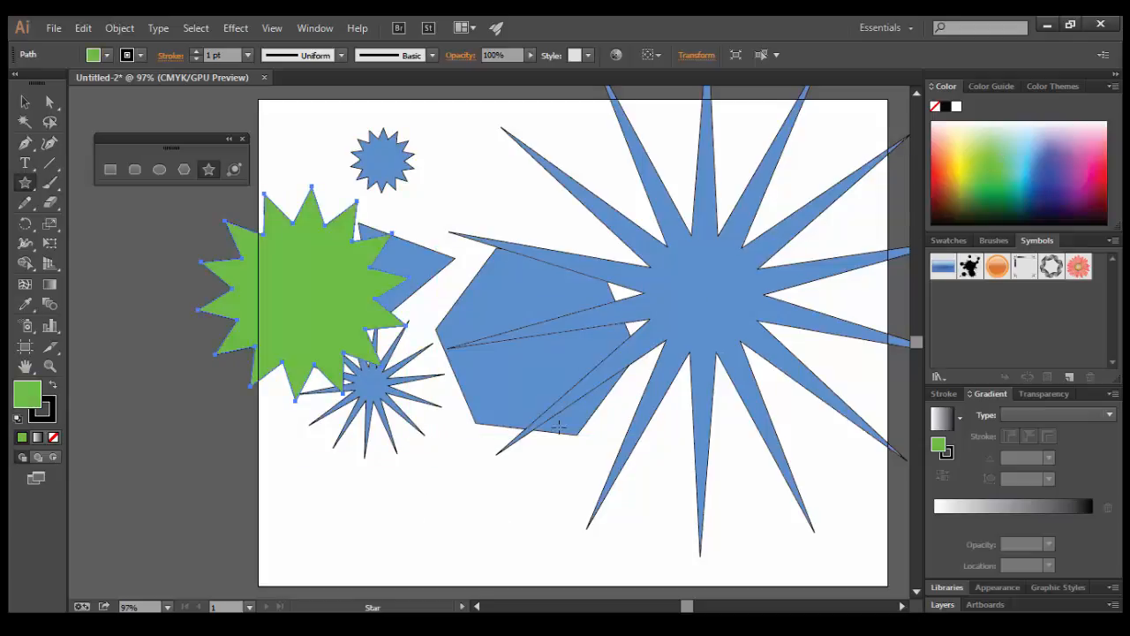
Create a lens flare with the Flare tool, centered at the triangle's right corner and ending over the lower part of the large star.
left_click(235, 170)
left_click_drag(455, 261, 526, 362)
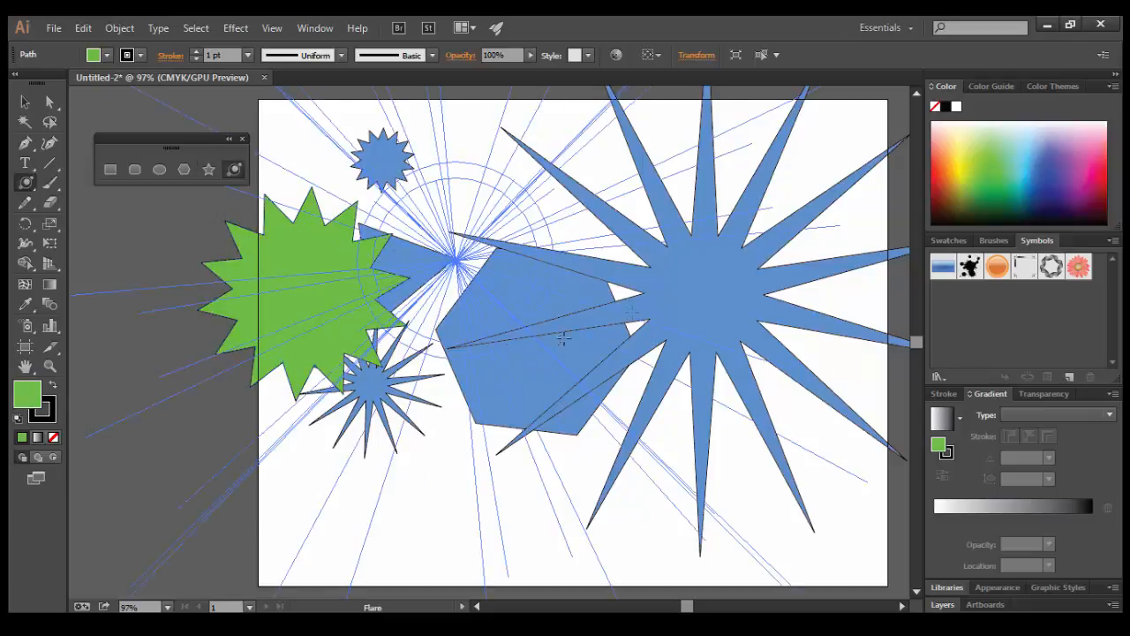
left_click(563, 338)
left_click(739, 412)
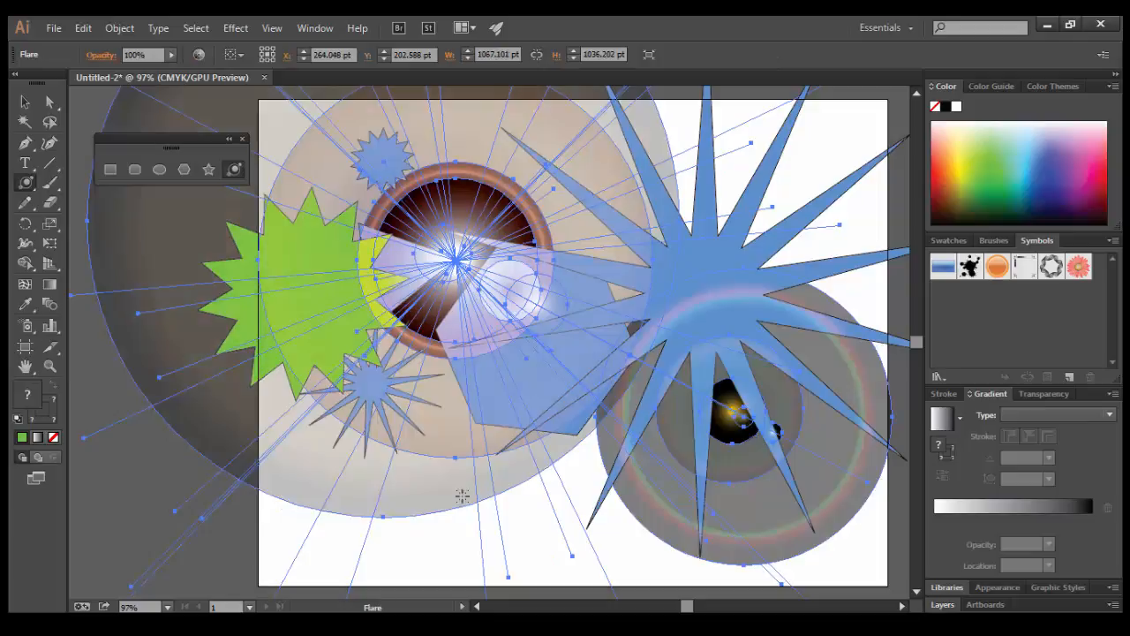
Add two more flares, one centered below the hexagon and a larger one over the upper part of the large star.
left_click_drag(461, 496, 425, 557)
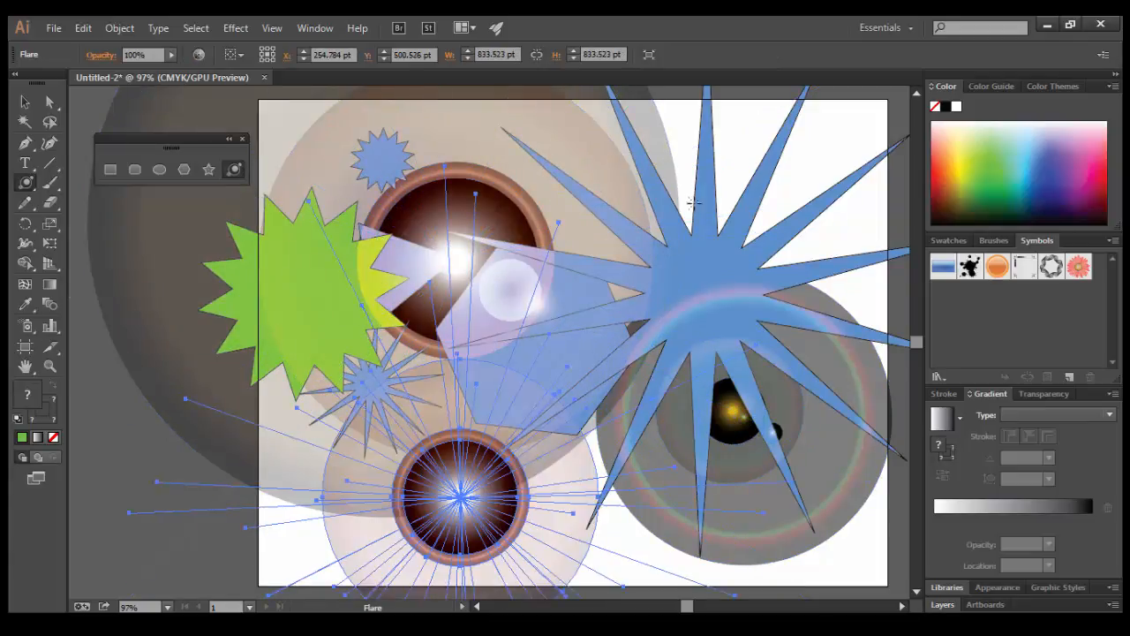
left_click(698, 241)
left_click_drag(781, 137, 660, 206)
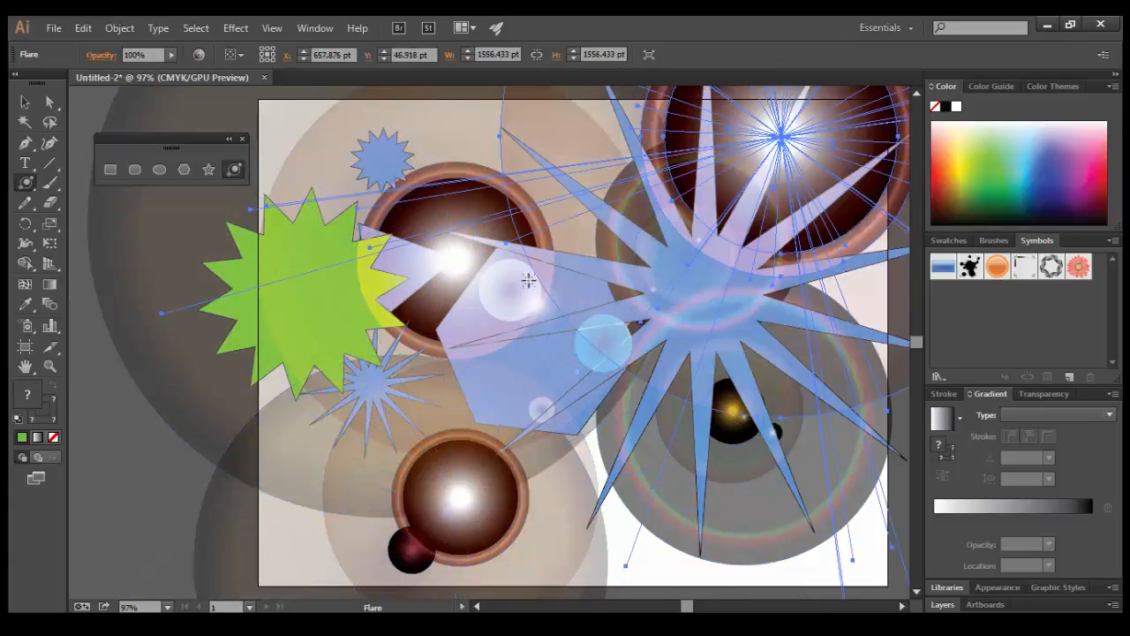
left_click_drag(468, 238, 525, 280)
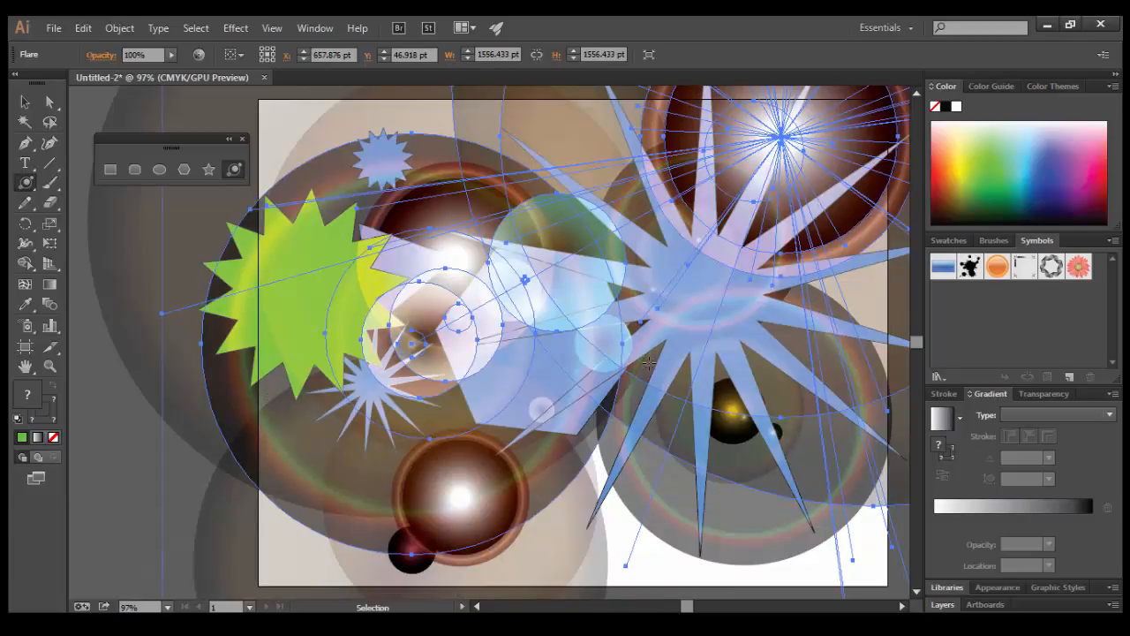
Delete all the artwork and move the floating shape tools palette so it overlaps the artboard's left edge.
key("ctrl+a")
key("Delete")
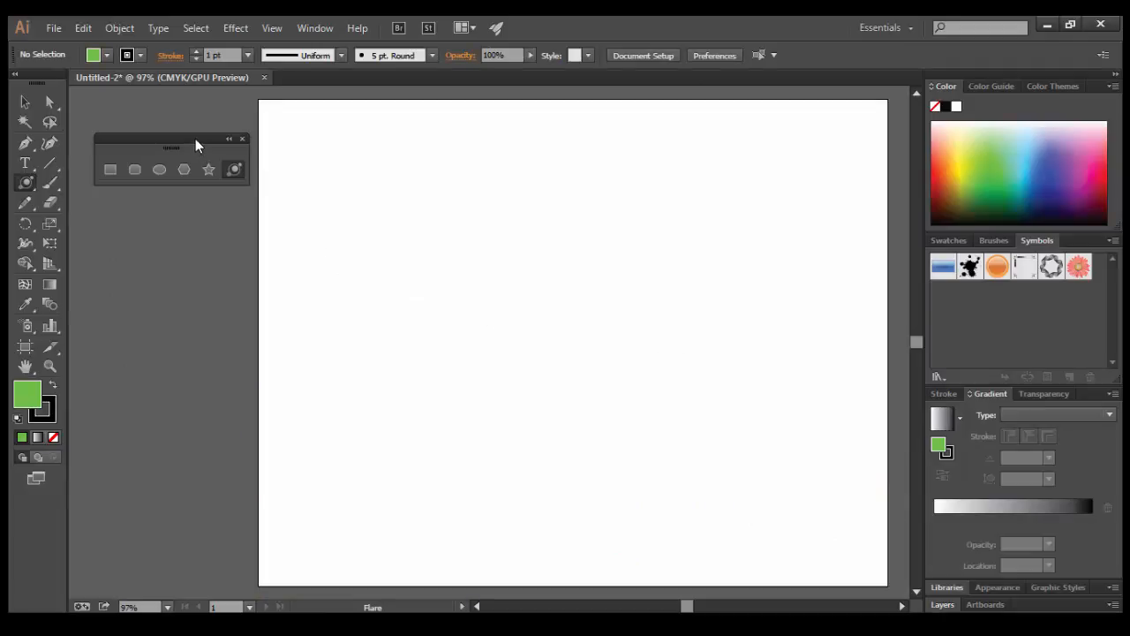
left_click_drag(195, 139, 242, 151)
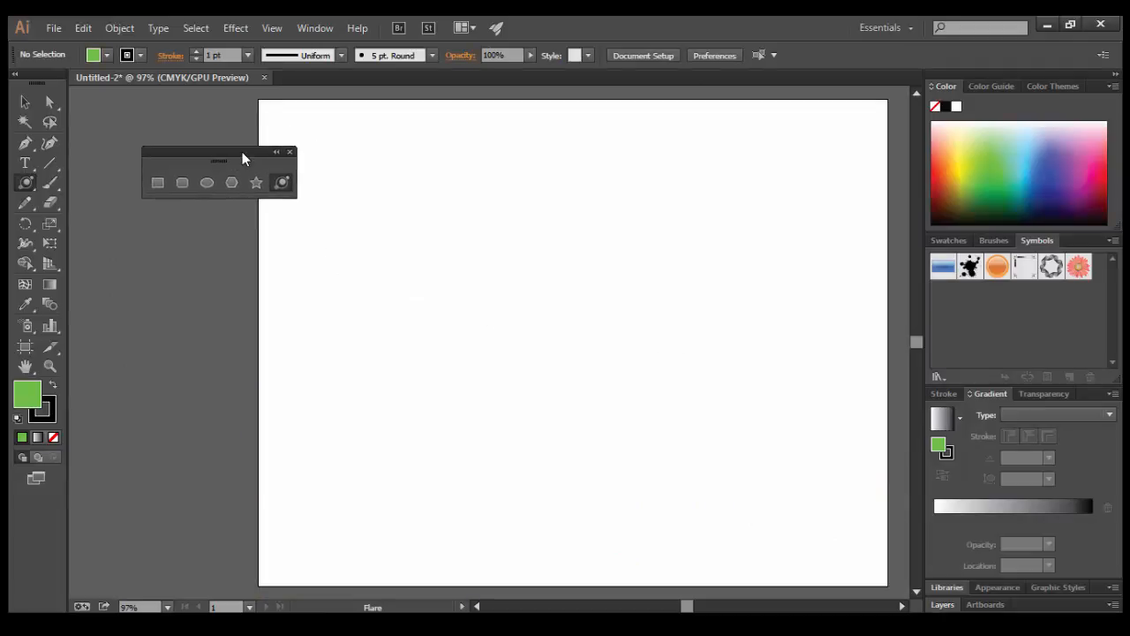
Draw three green squares: one left of the artboard's center, a larger one at its upper right and the largest at its lower left.
left_click(153, 182)
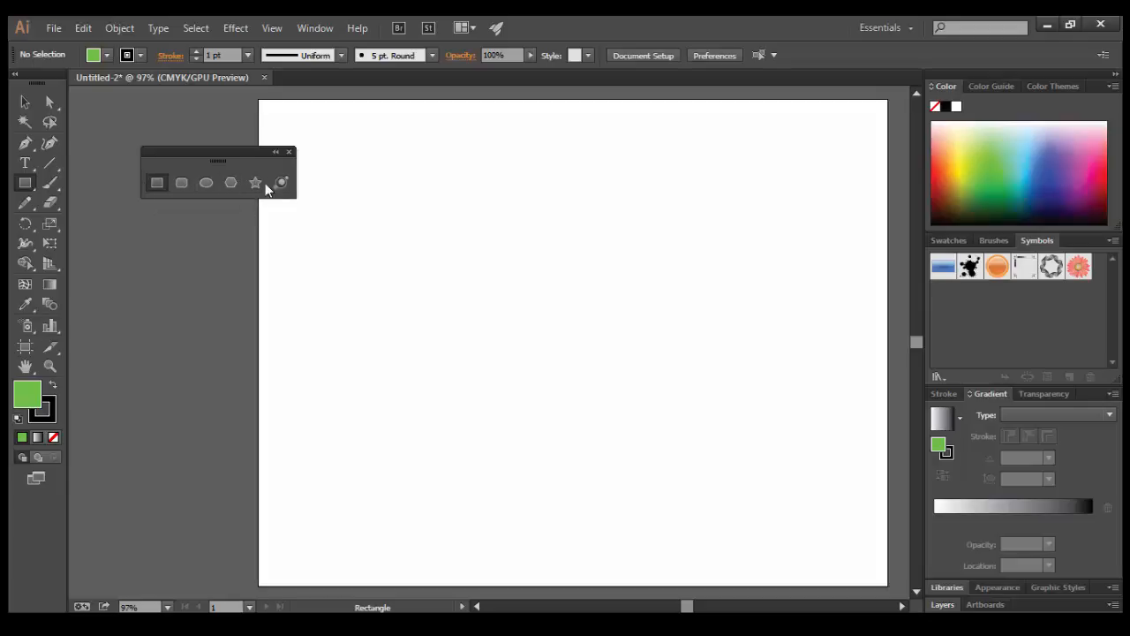
left_click_drag(461, 232, 574, 343)
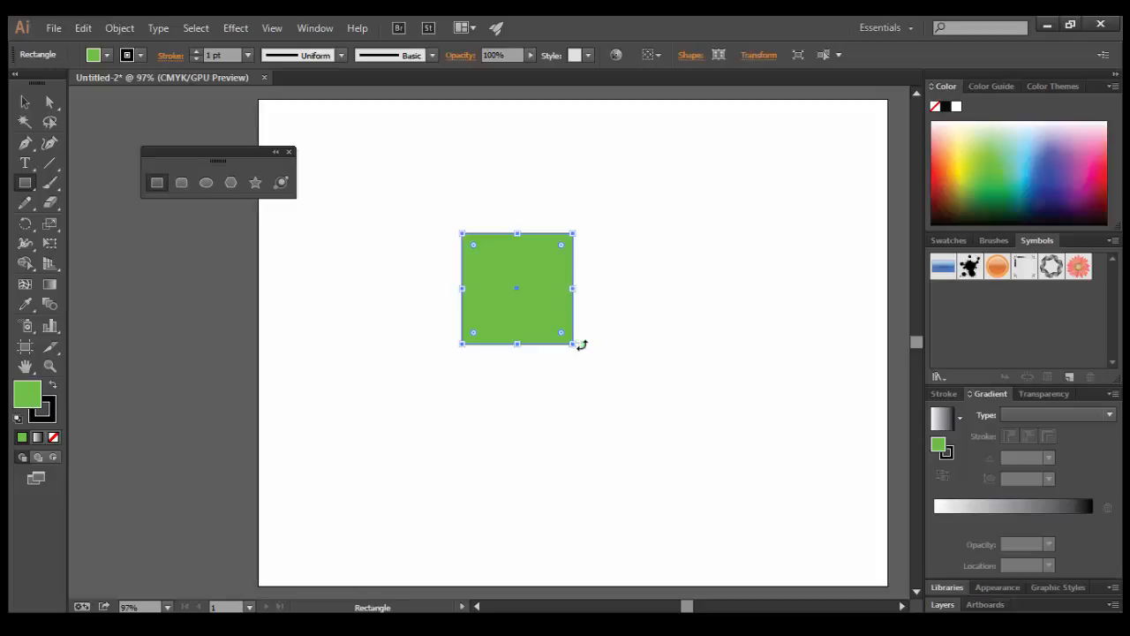
mouse_move(369, 262)
left_mouse_down()
mouse_move(394, 313)
mouse_move(428, 322)
mouse_move(500, 394)
mouse_move(674, 280)
mouse_move(711, 280)
mouse_move(887, 351)
mouse_move(711, 327)
mouse_move(765, 273)
mouse_move(768, 288)
left_mouse_up()
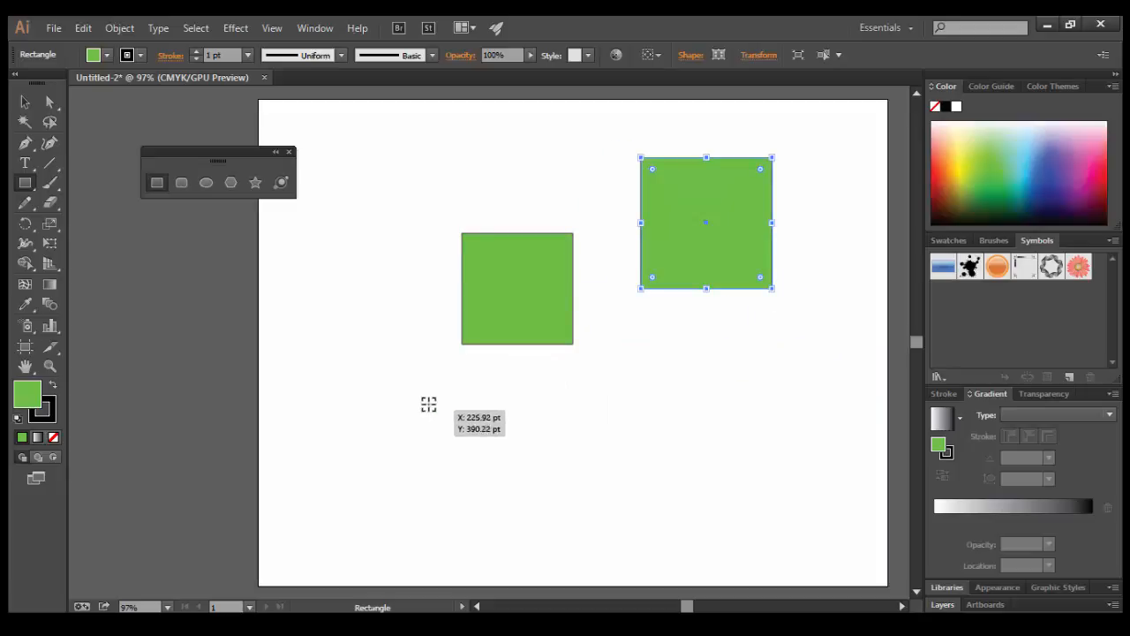
mouse_move(421, 397)
left_mouse_down()
mouse_move(504, 472)
mouse_move(492, 449)
mouse_move(607, 345)
mouse_move(653, 464)
mouse_move(642, 512)
mouse_move(487, 509)
left_mouse_up()
key("alt+space")
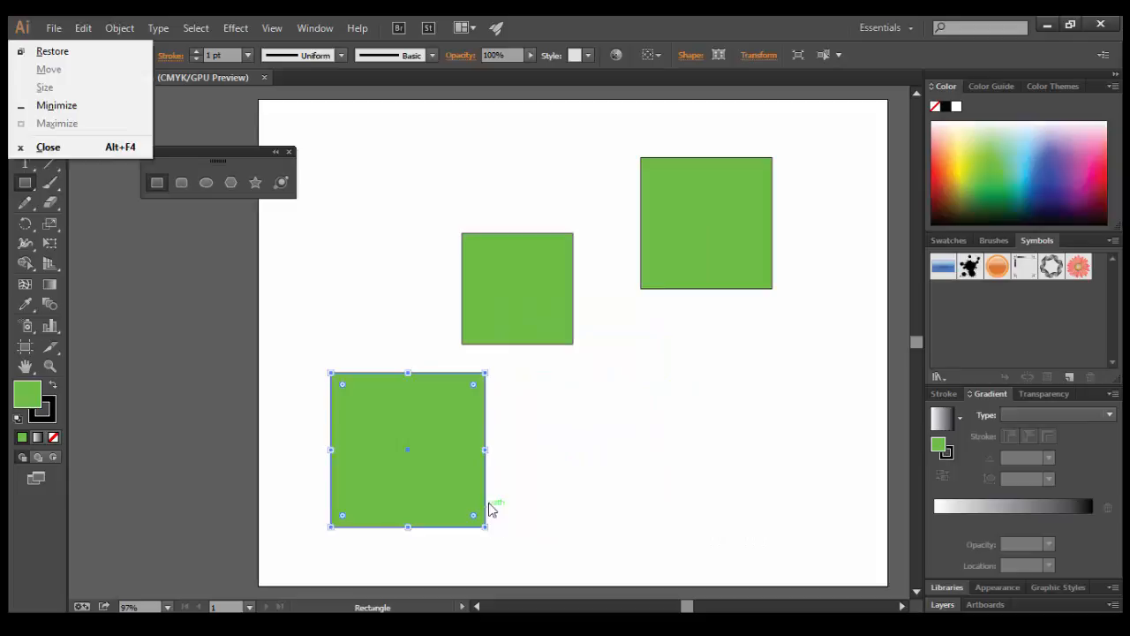
key("Escape")
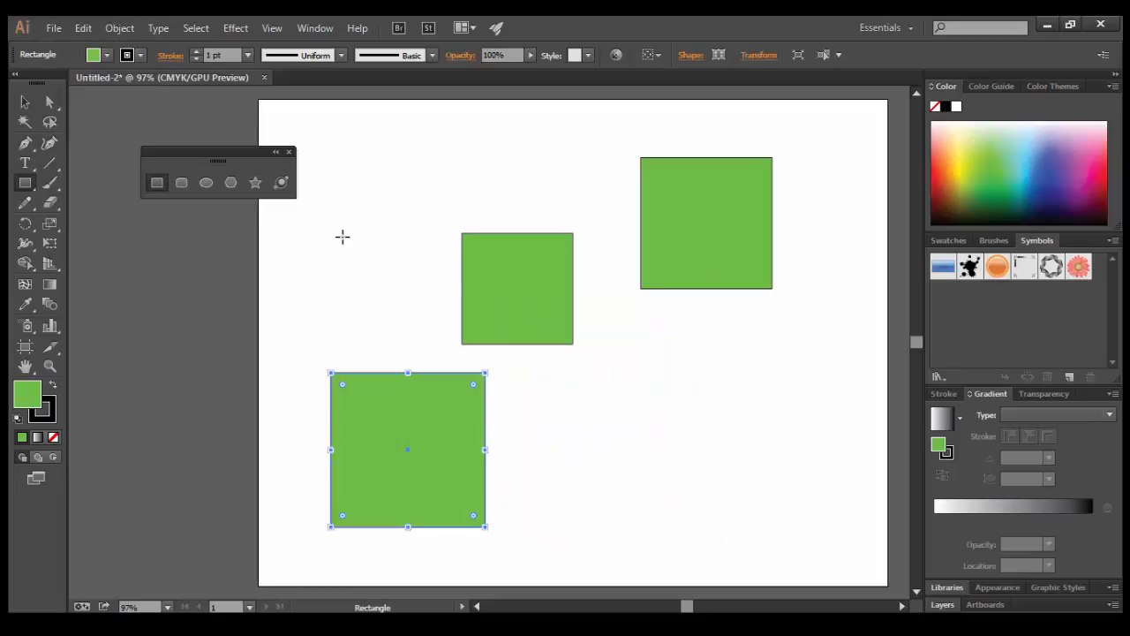